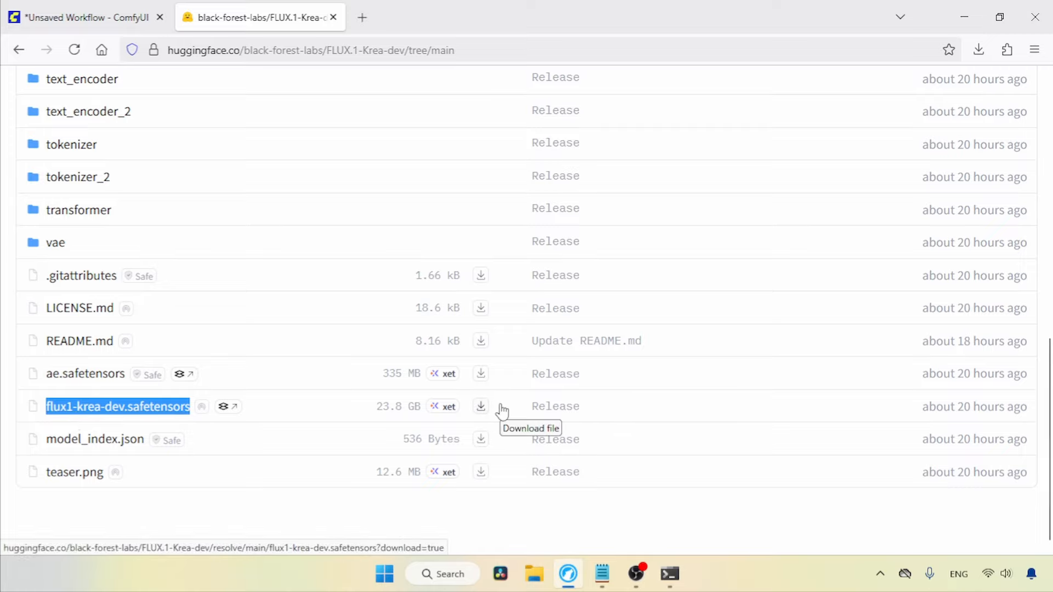
Open the Flux.1 Krea Dev FP8 link from the Notepad notes in the browser and highlight flux1-krea-dev_fp8_scaled.safetensors.
key(alt+Tab)
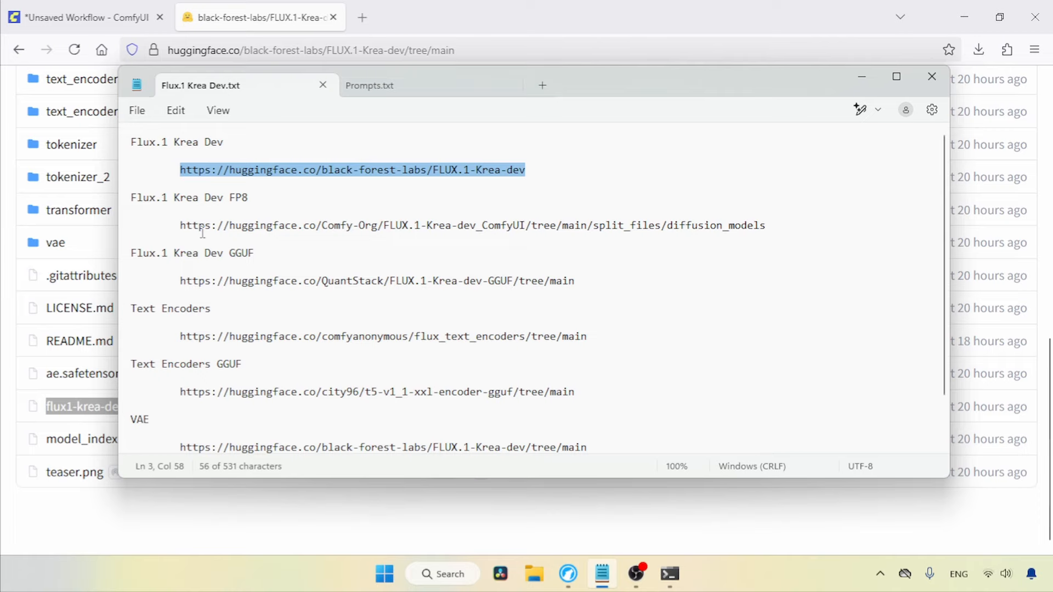
drag(180, 225, 768, 226)
key(ctrl+c)
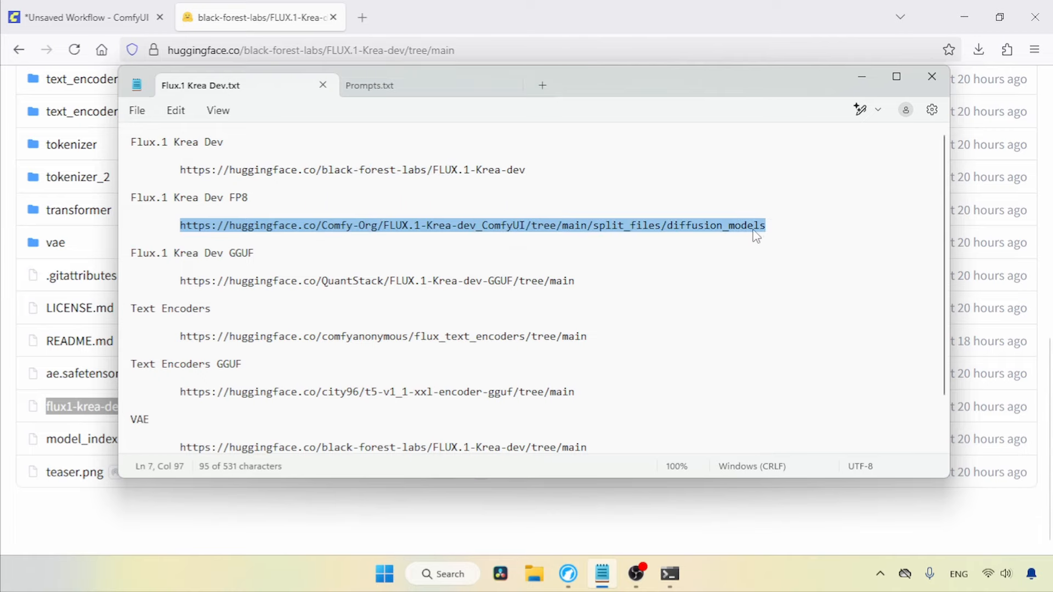
click(471, 53)
key(ctrl+v)
key(Return)
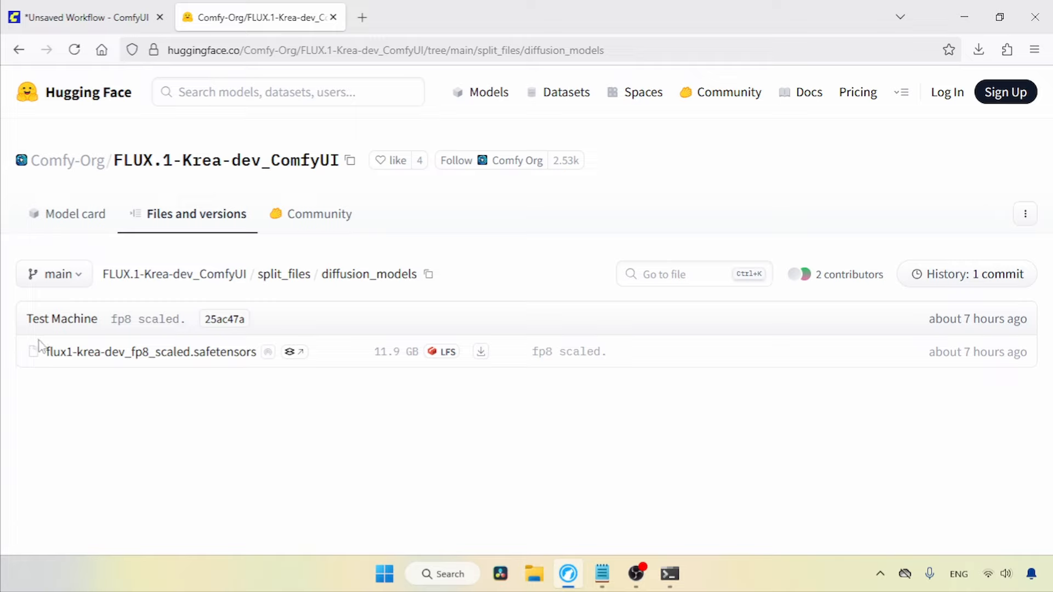
drag(39, 343, 347, 348)
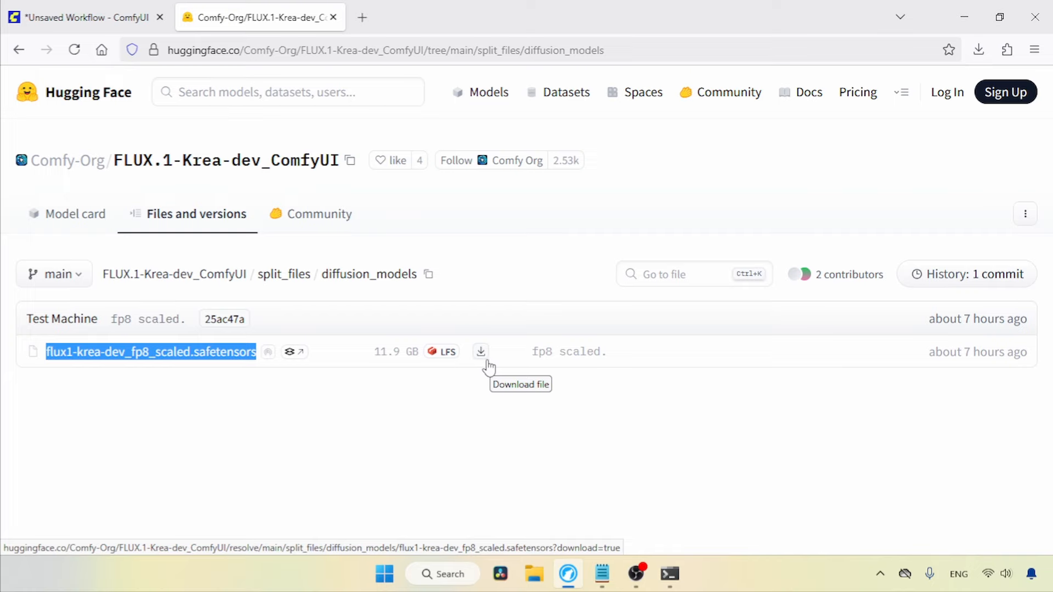
Open the Flux.1 Krea Dev GGUF link from the notes in the browser and look through the quantized files, highlighting flux1-krea-dev-Q2_K.gguf.
click(602, 574)
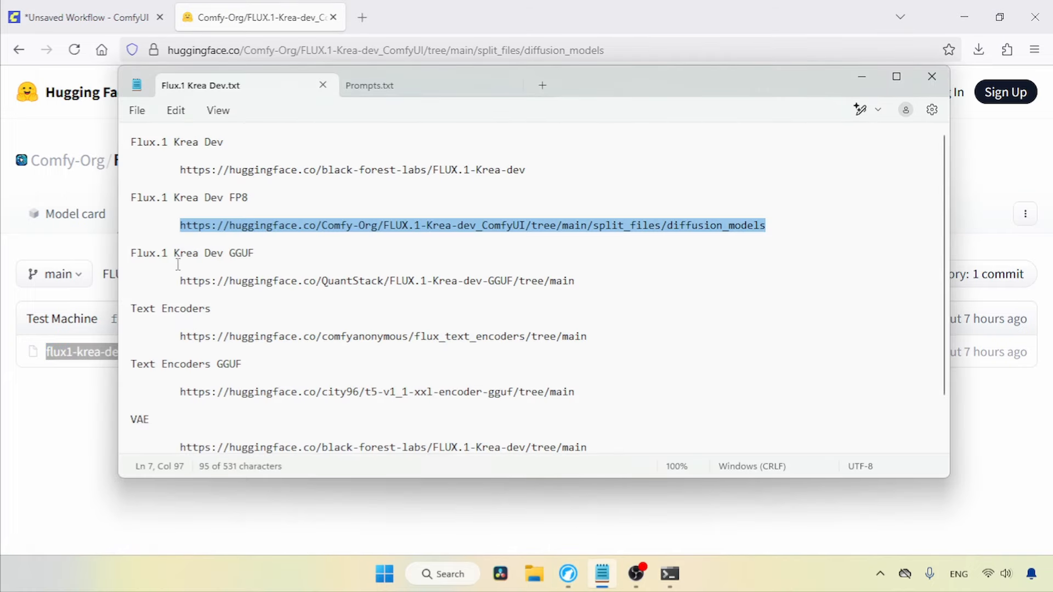
drag(178, 280, 585, 278)
key(ctrl+c)
click(443, 49)
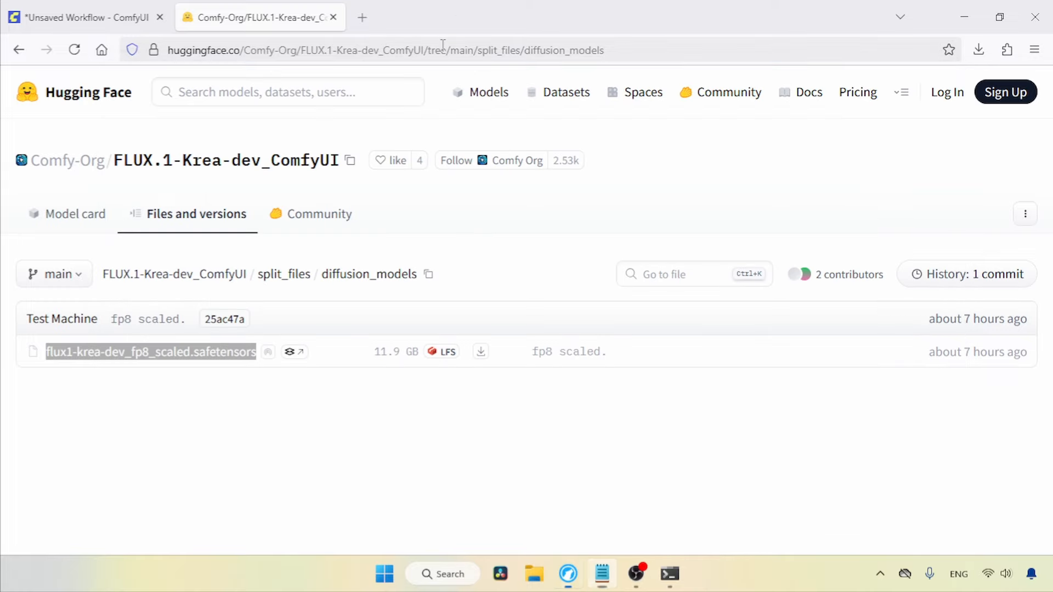
key(ctrl+v)
key(Return)
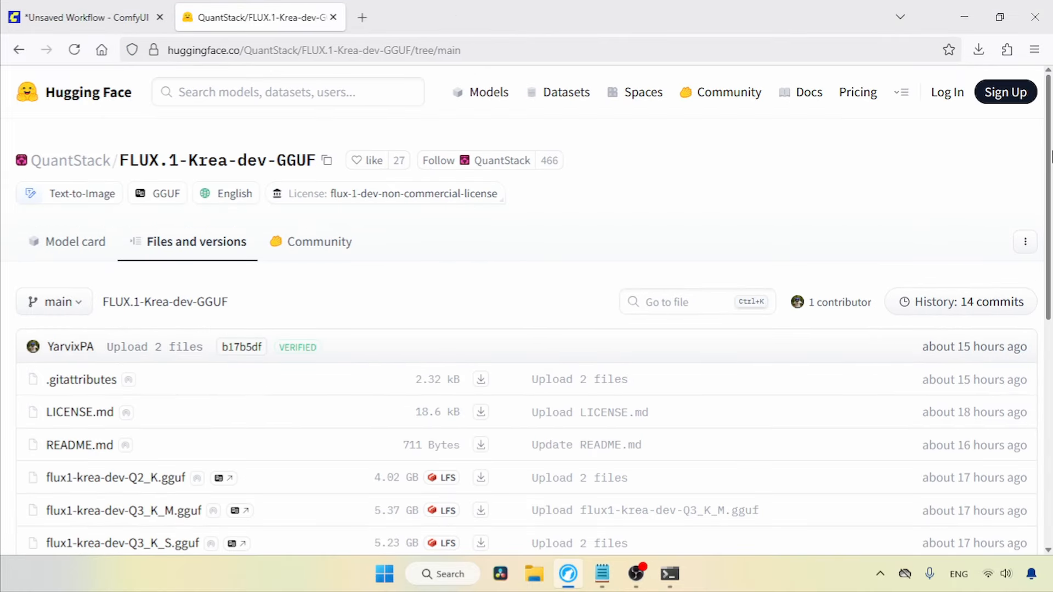
scroll(877, 390, down, 6)
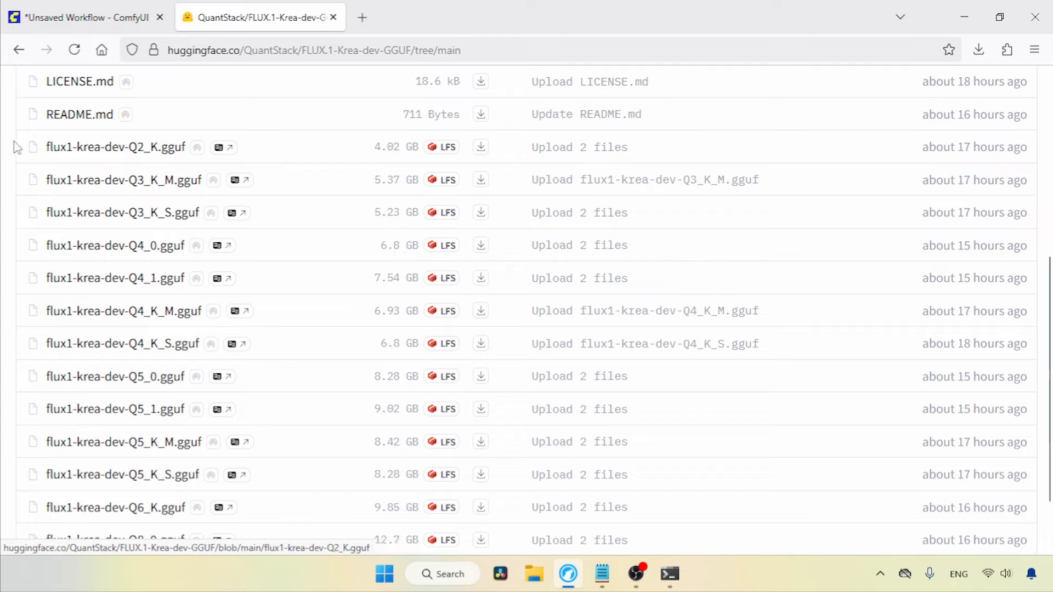
drag(40, 136, 263, 145)
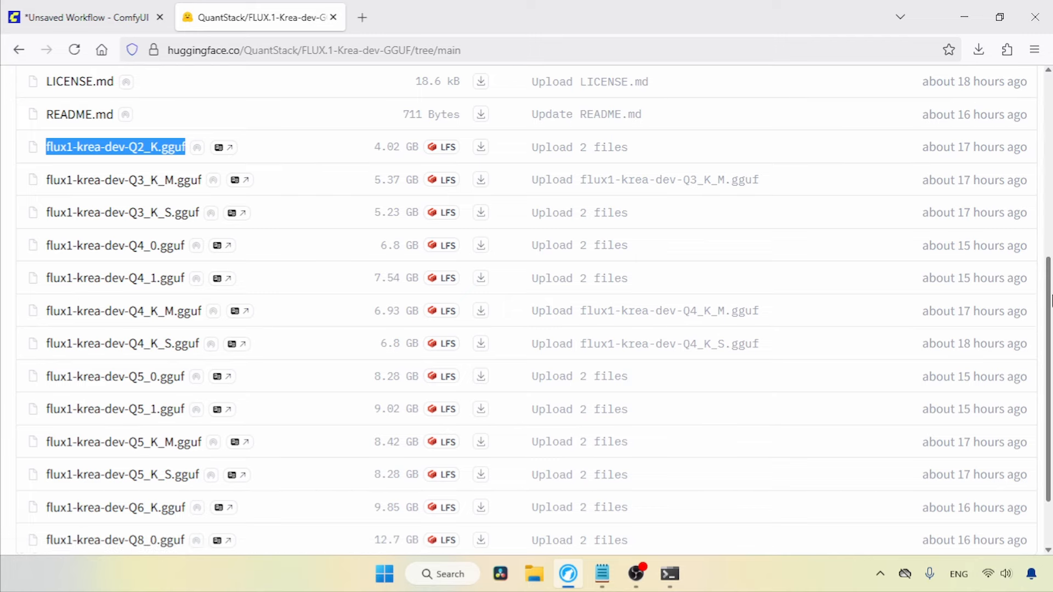
scroll(305, 308, down, 2)
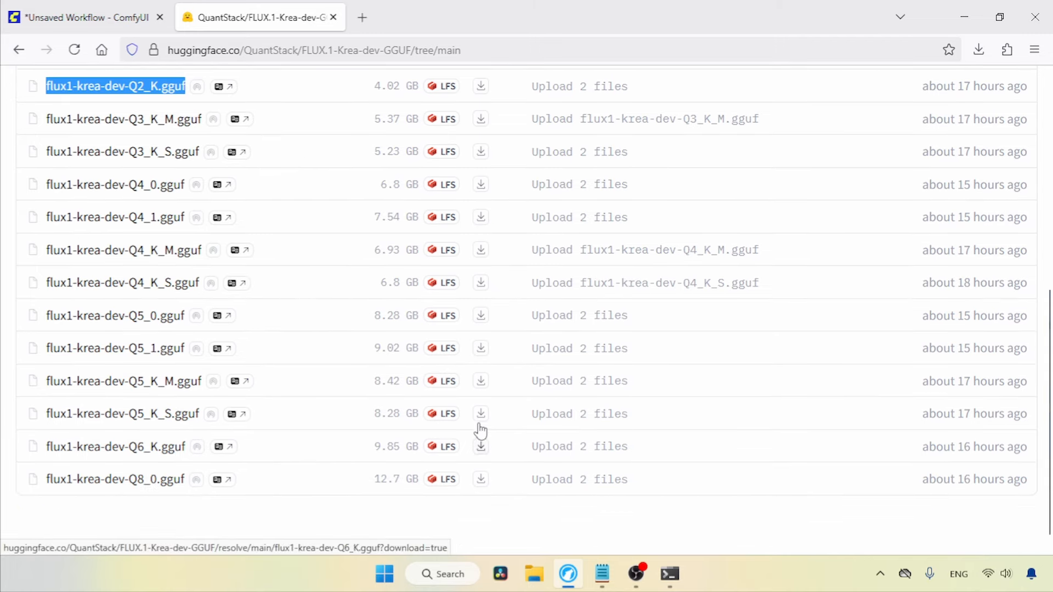
Open the Text Encoders link from the notes in the browser and highlight clip_l.safetensors and t5xxl_fp16.safetensors in turn.
click(603, 573)
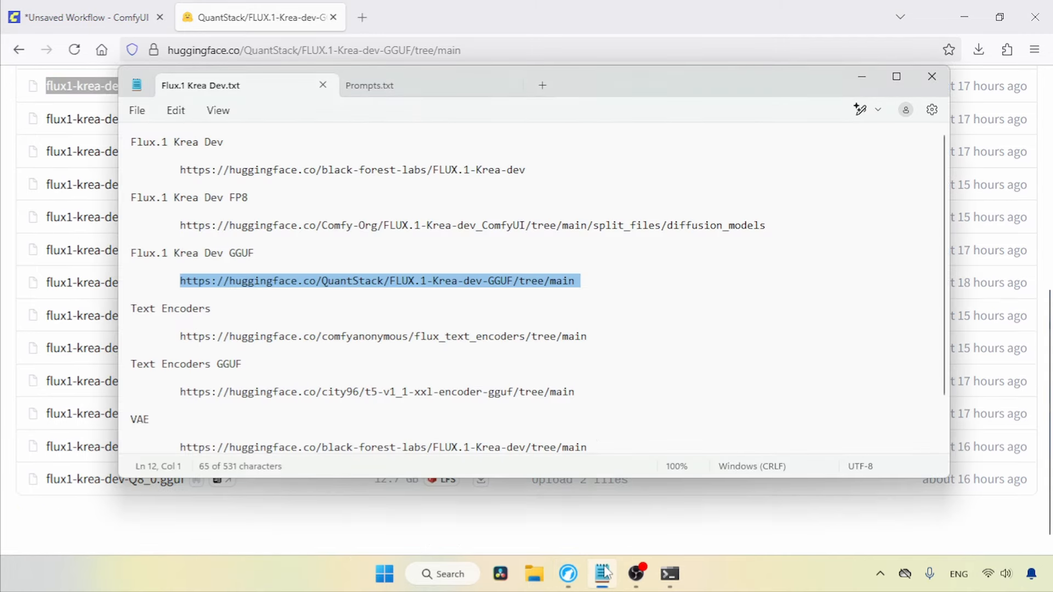
drag(605, 333, 157, 341)
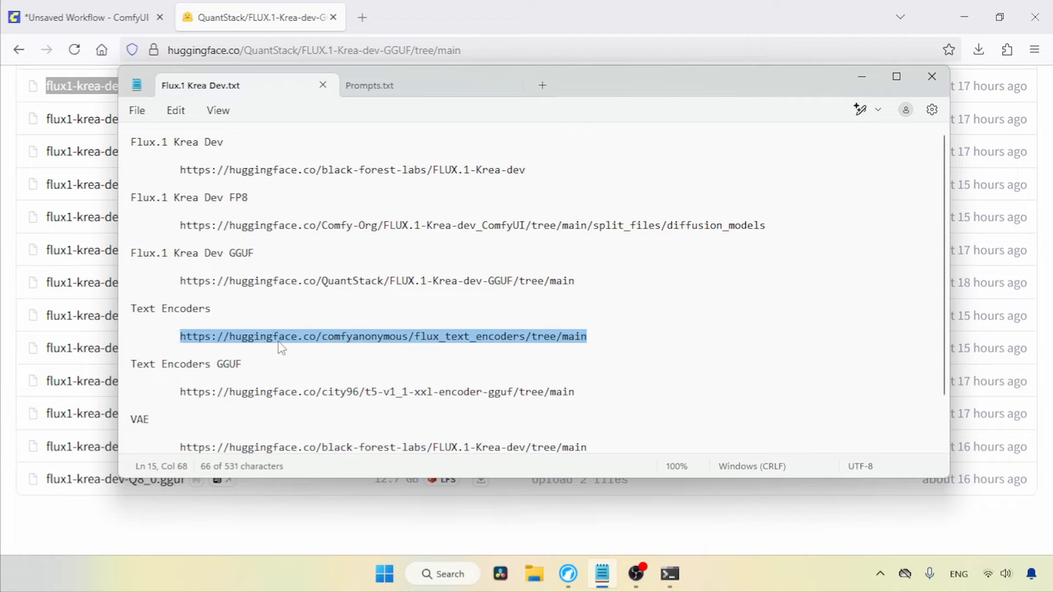
click(474, 44)
text(https://huggingface.co/comfyanonymous/flux_text_encoders/tree/main)
key(Return)
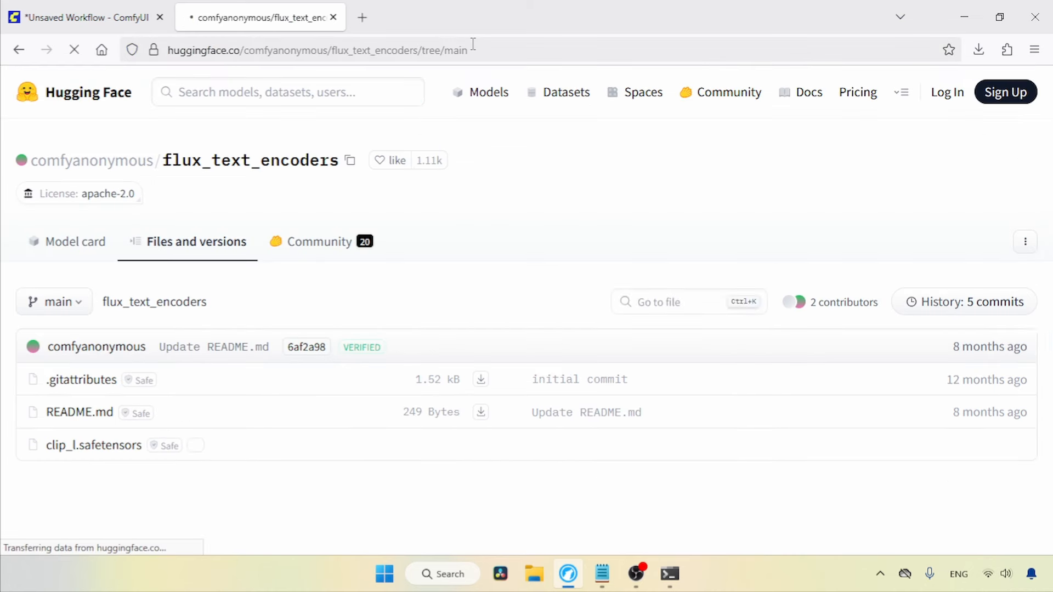
scroll(713, 333, down, 2)
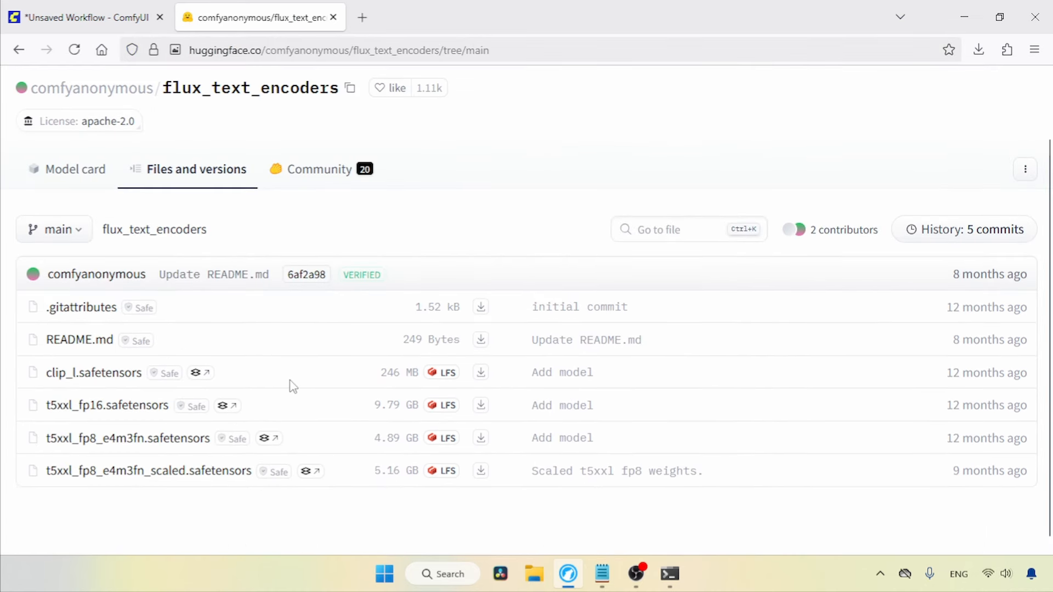
drag(45, 373, 162, 376)
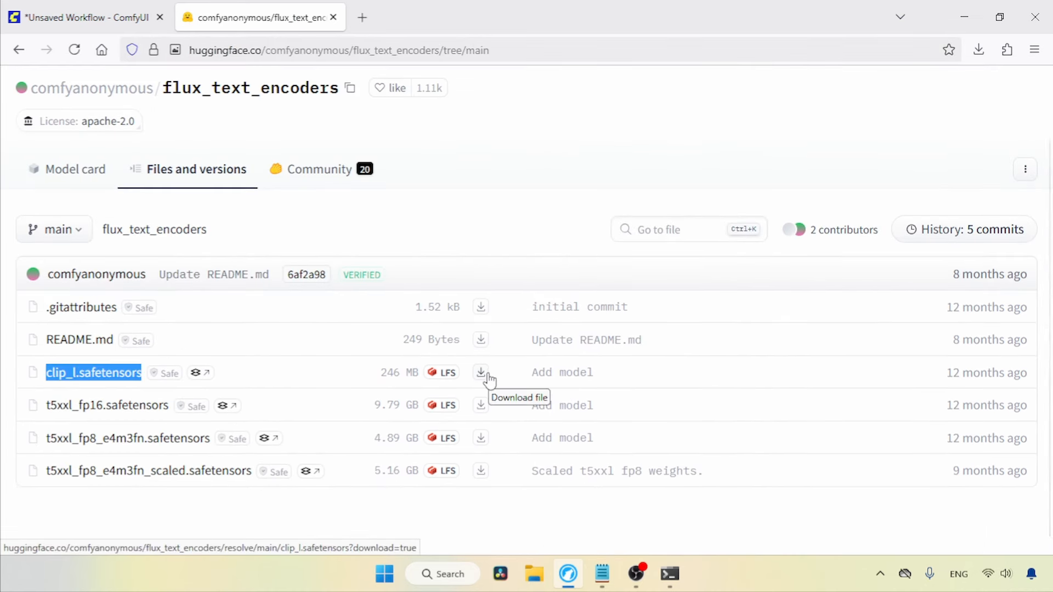
click(319, 517)
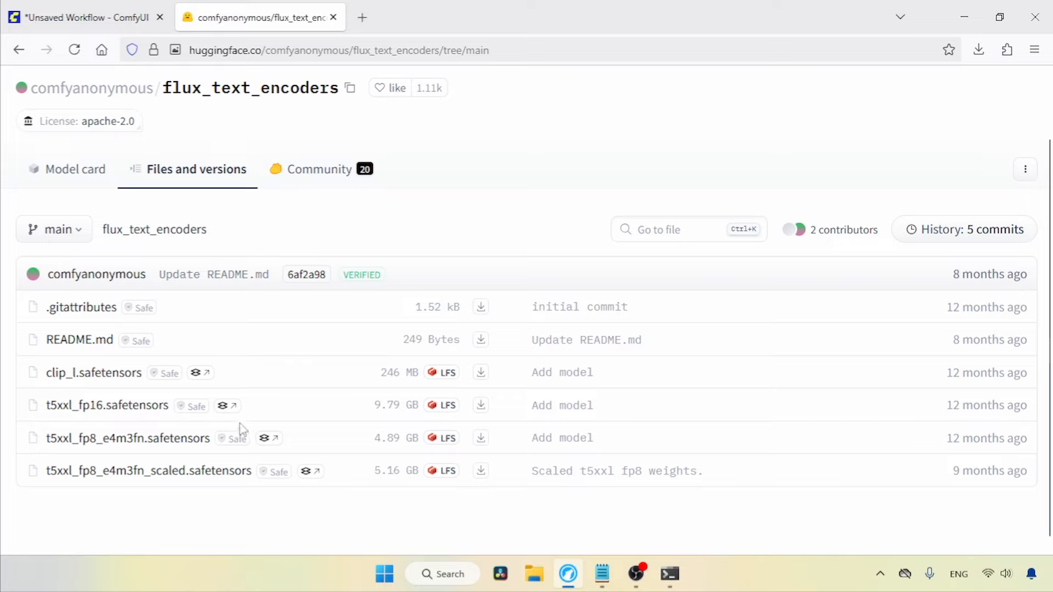
drag(169, 406, 45, 406)
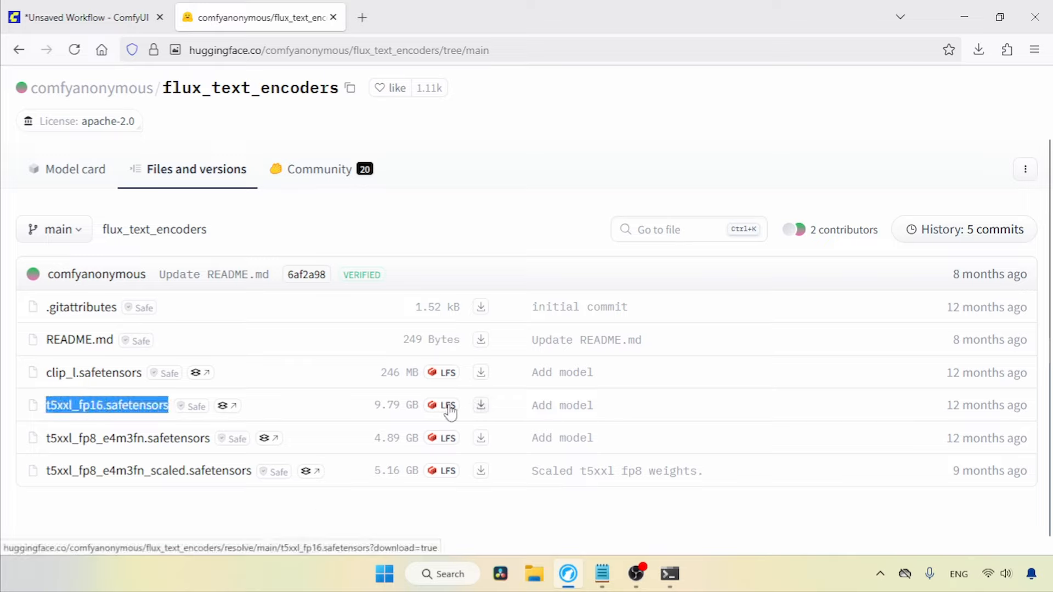
click(271, 511)
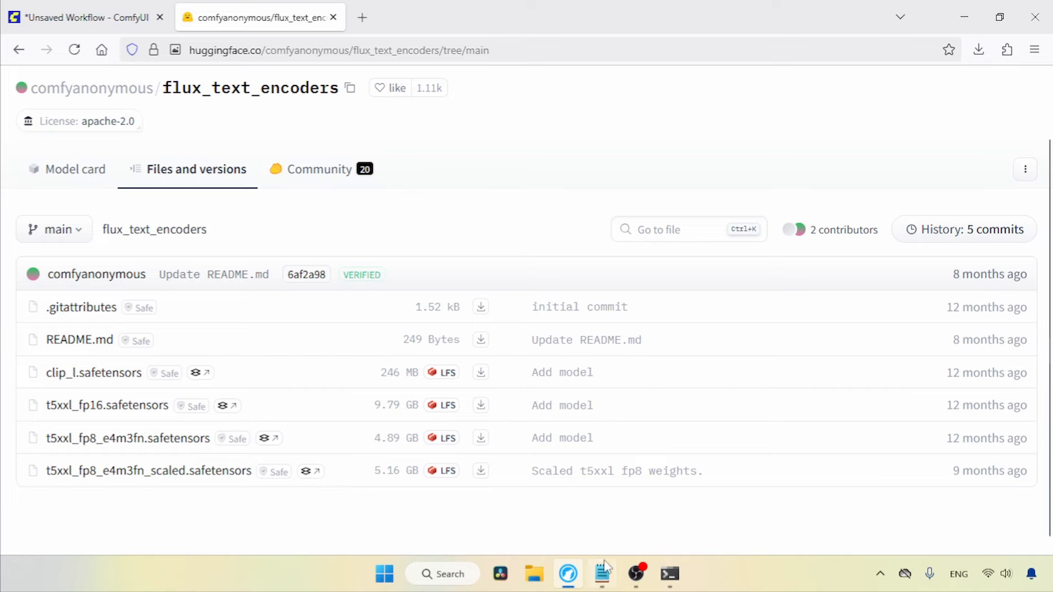
Open the Text Encoders GGUF link from the notes in the browser and highlight t5-v1_1-xxl-encoder-Q3_K_L.gguf in the file list.
click(602, 574)
drag(606, 394, 170, 396)
key(ctrl+c)
click(535, 51)
key(ctrl+v)
key(Return)
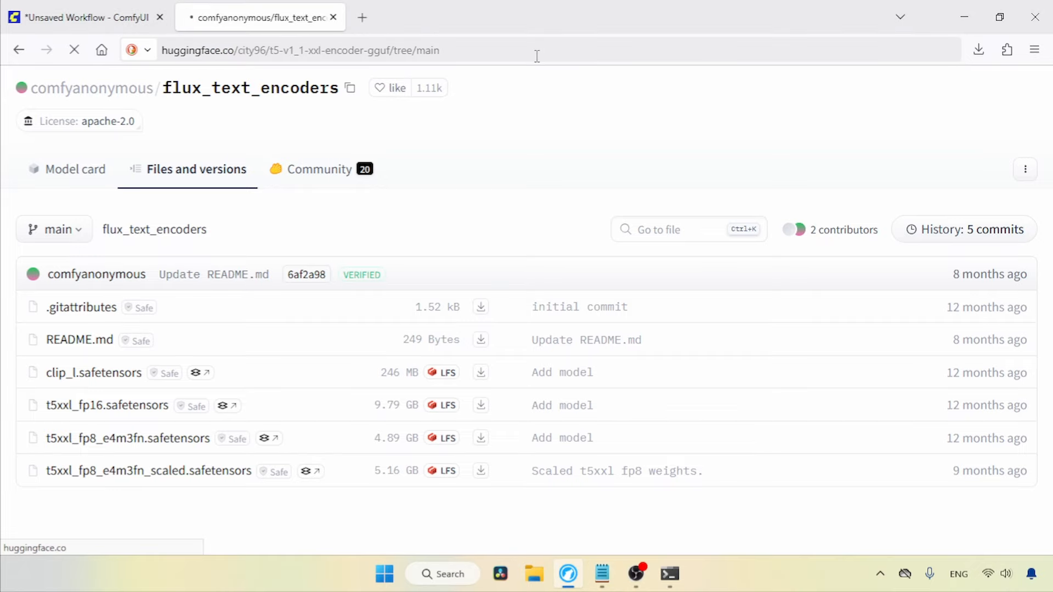
scroll(1051, 131, down, 5)
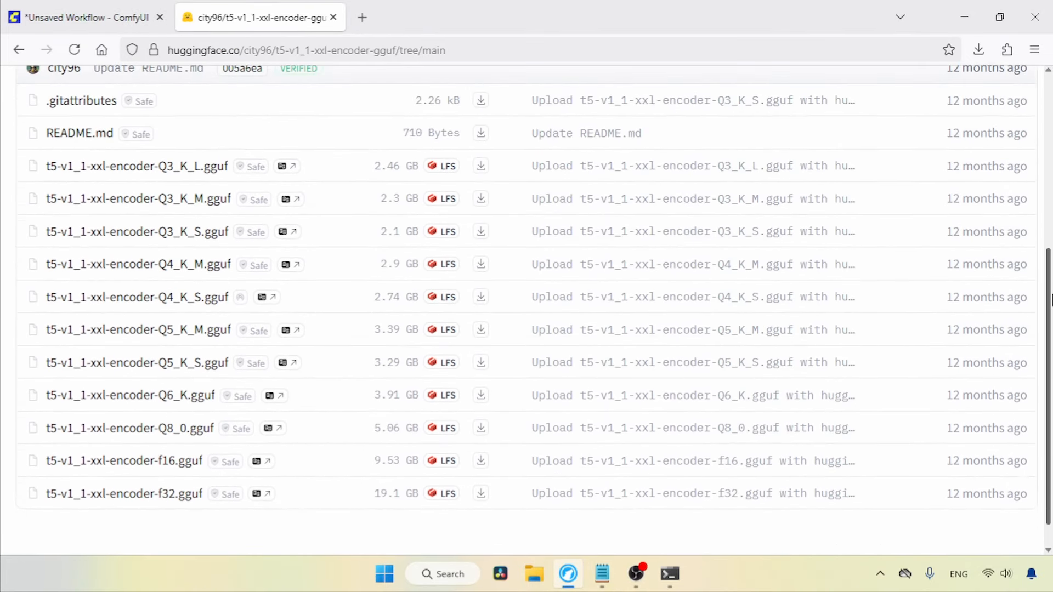
triple_click(222, 167)
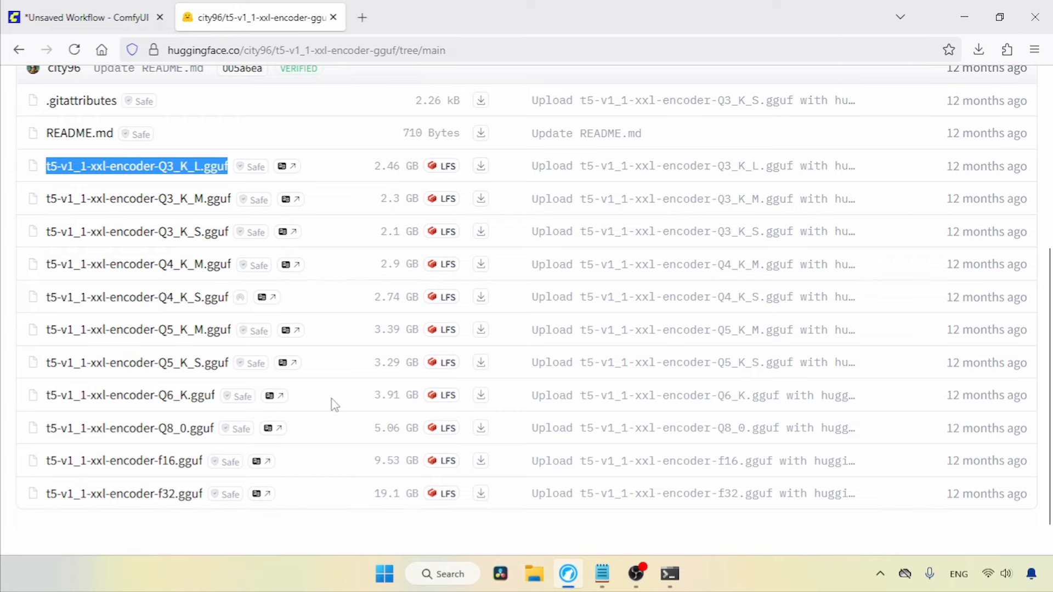
Open the VAE link from the notes in the browser, locate ae.safetensors, and put the Hugging Face page and browser away.
click(602, 574)
drag(944, 200, 947, 271)
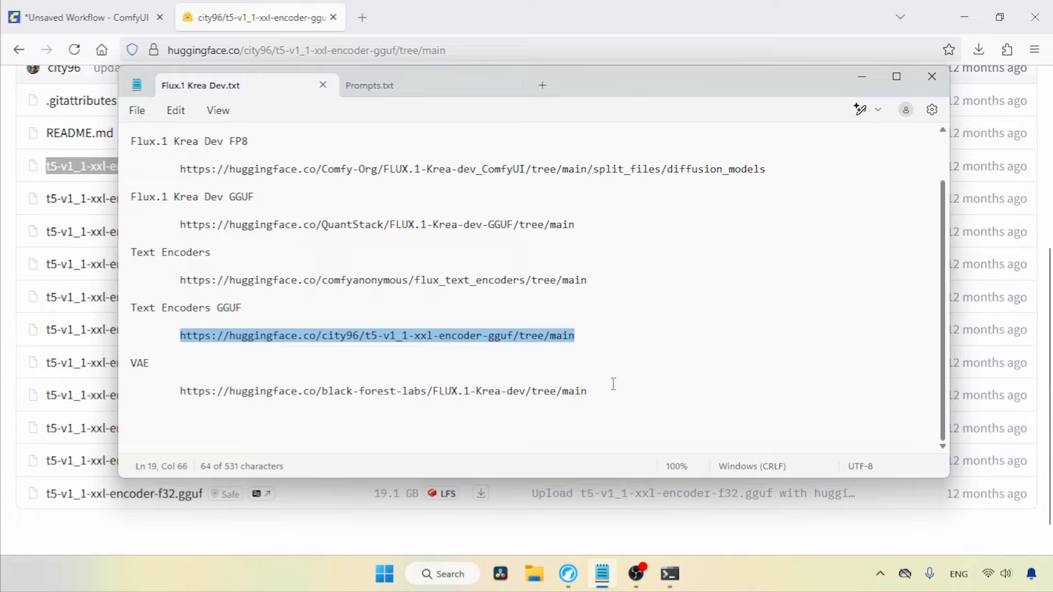
drag(613, 383, 175, 391)
click(530, 49)
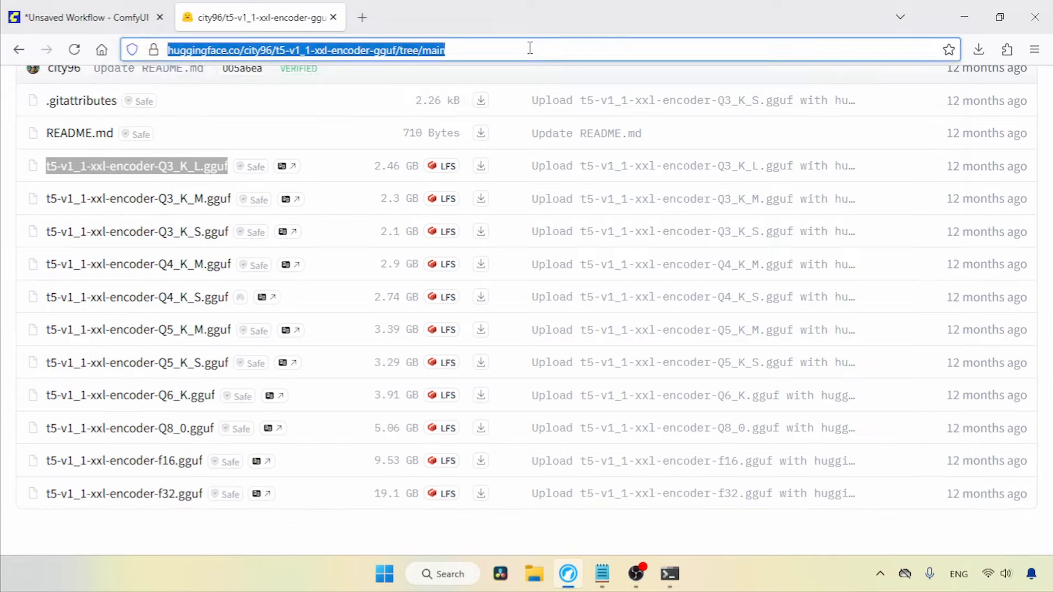
key(ctrl+v)
key(Return)
drag(1043, 185, 1049, 442)
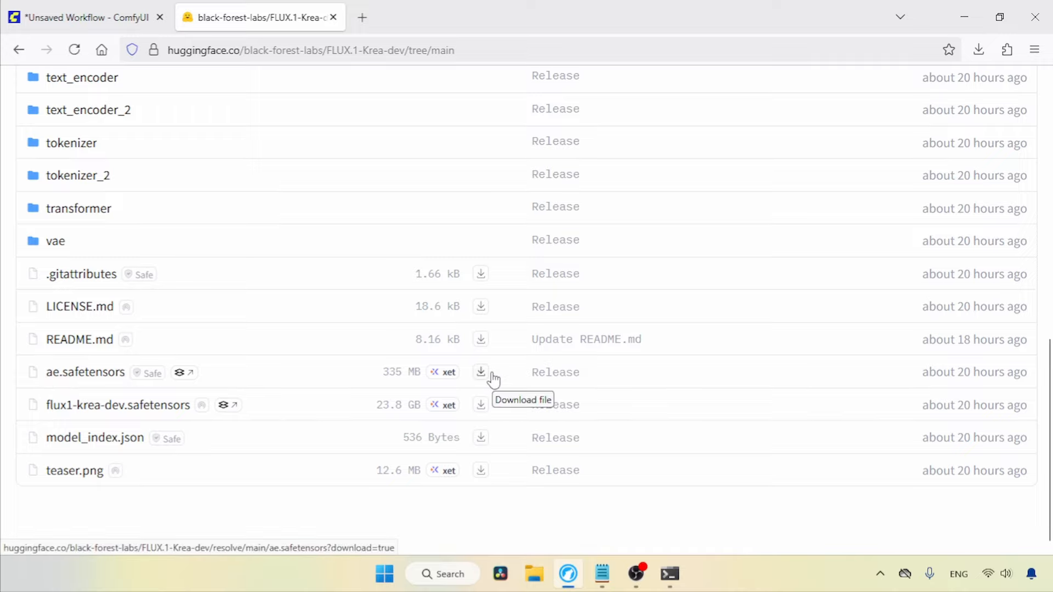
click(333, 17)
click(964, 17)
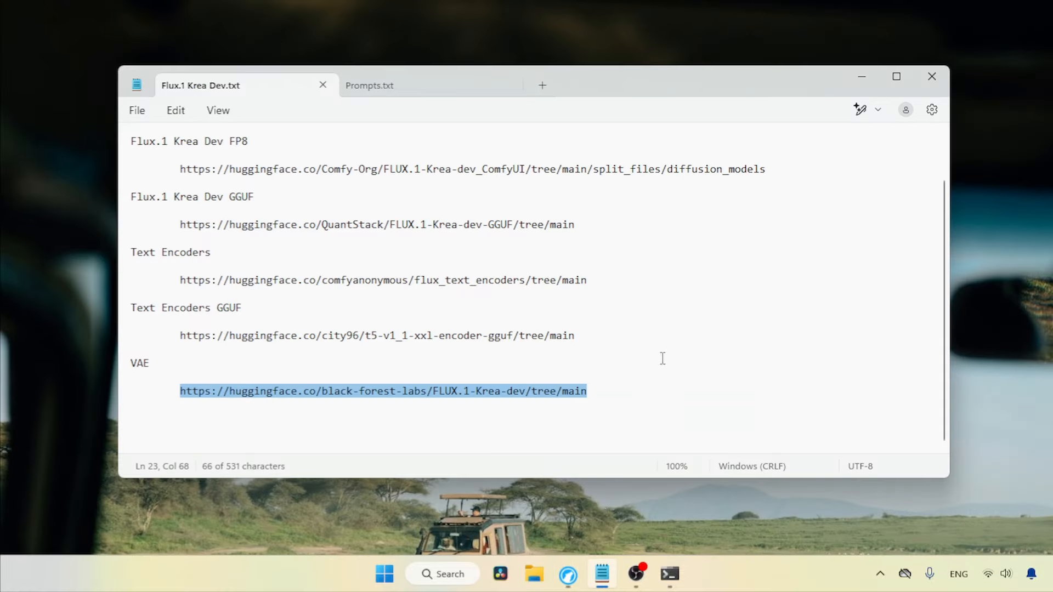
In File Explorer, move the three flux1-krea-dev model files from Downloads into ComfyUI_windows_portable\ComfyUI\models\diffusion_models.
click(533, 574)
click(106, 245)
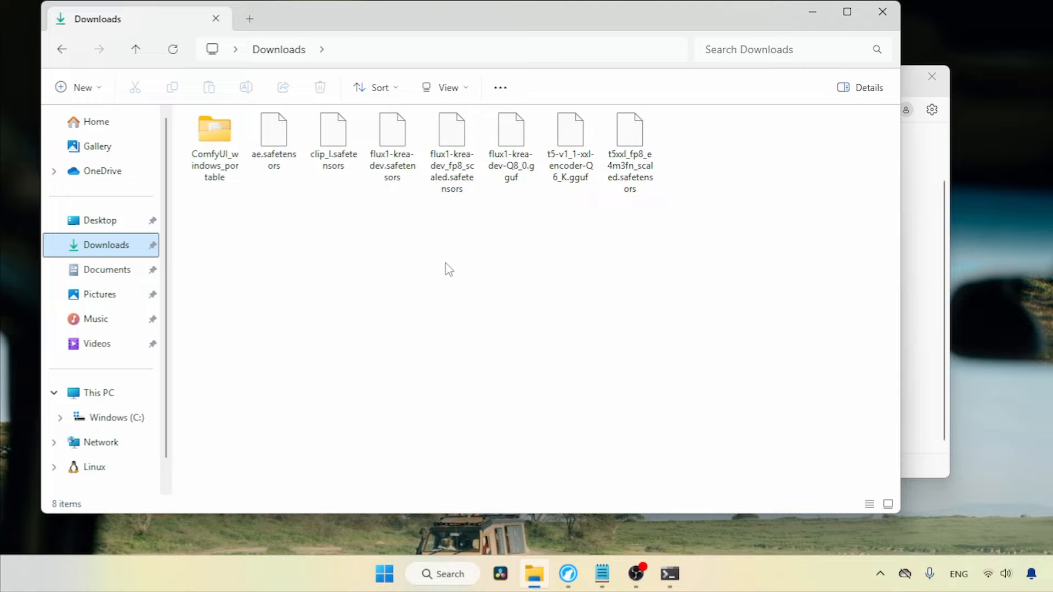
click(393, 176)
ctrl+click(436, 189)
ctrl+click(524, 177)
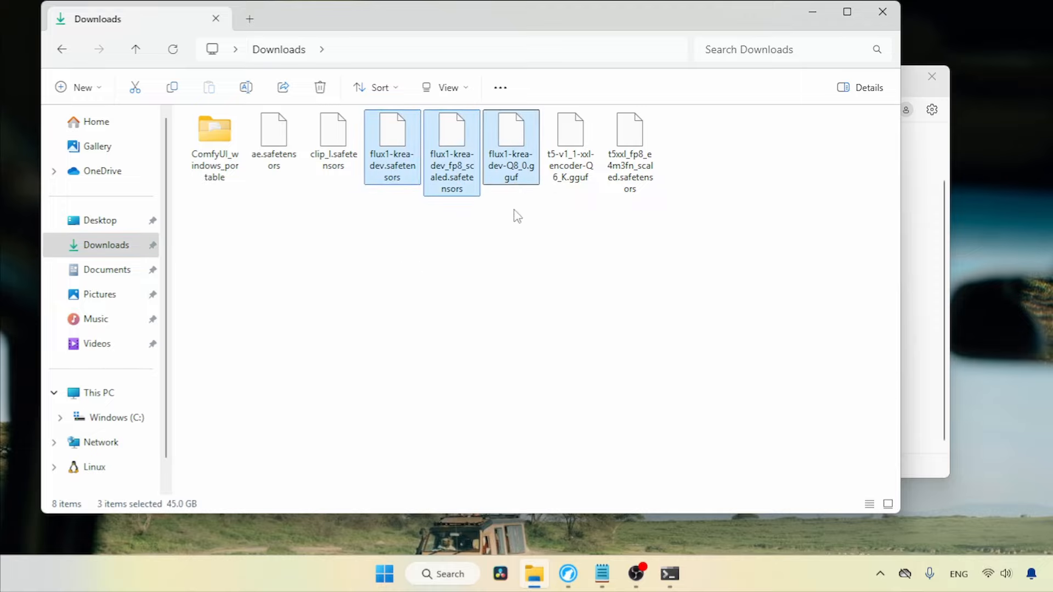
double_click(214, 143)
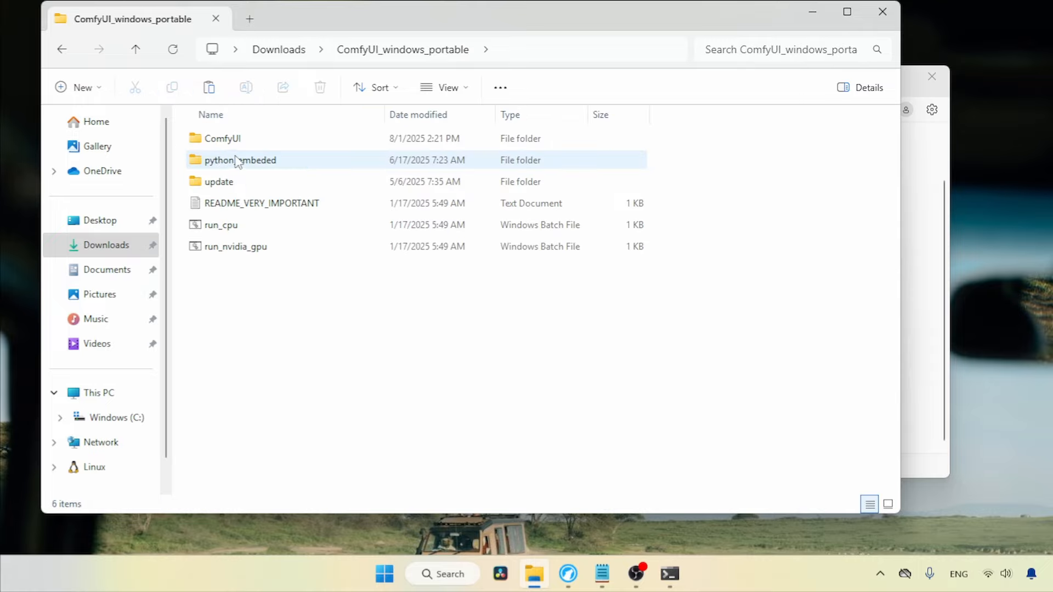
double_click(242, 141)
double_click(320, 462)
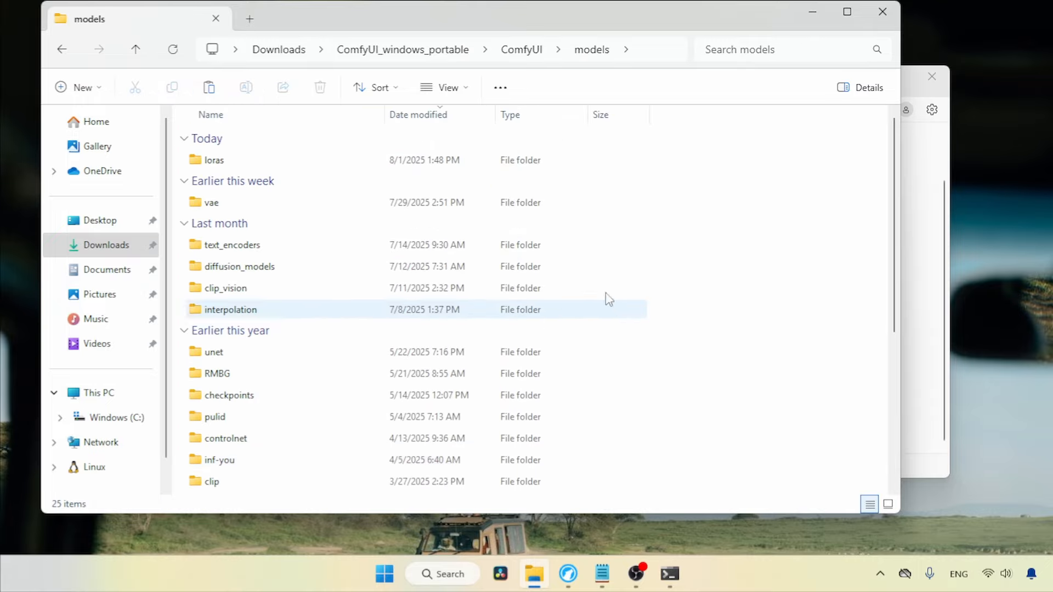
click(388, 268)
double_click(388, 268)
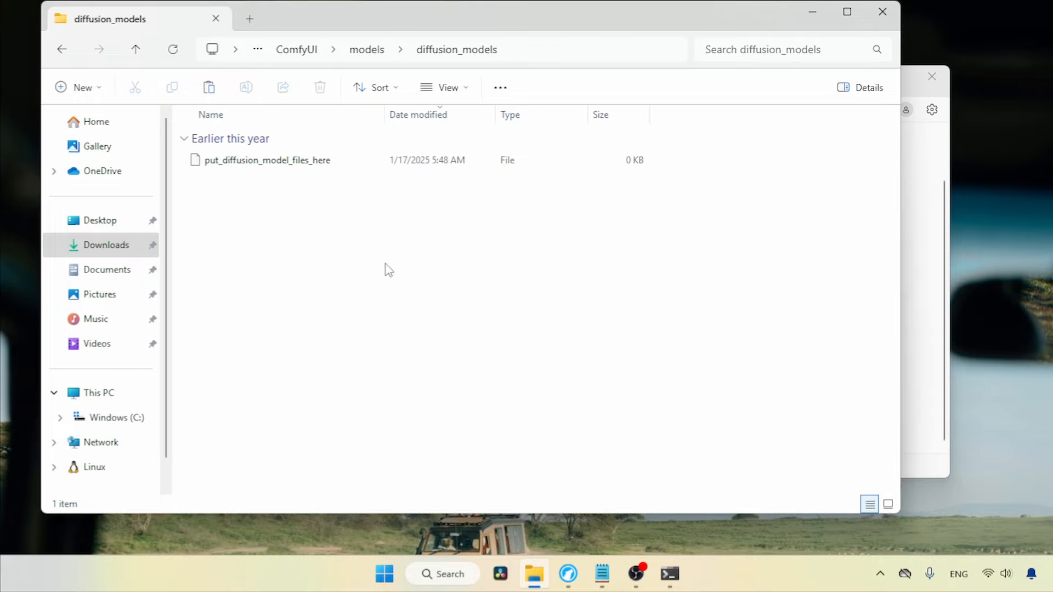
key(ctrl+v)
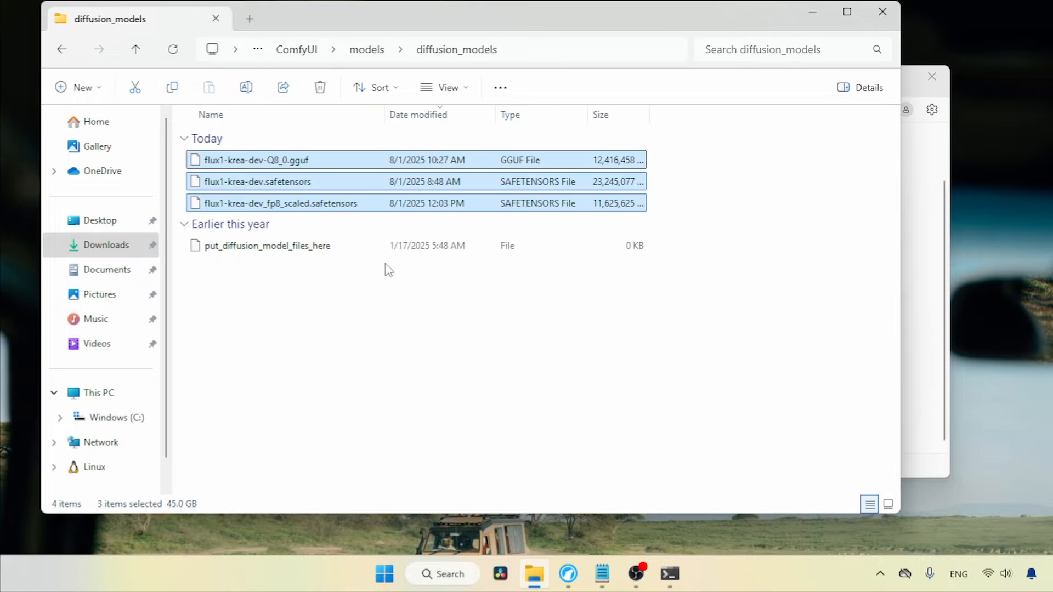
Move clip_l.safetensors, t5-v1_1-xxl-encoder-Q6_K.gguf and t5xxl_fp8_e4m3fn_scaled.safetensors from Downloads into ComfyUI_windows_portable\ComfyUI\models\text_encoders.
click(115, 245)
drag(498, 244, 384, 170)
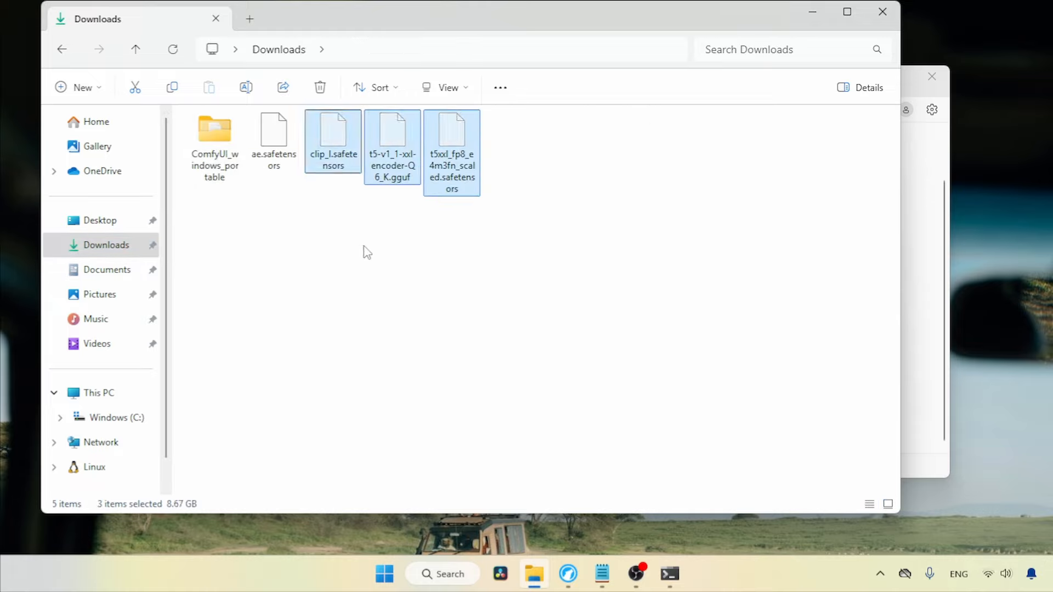
double_click(221, 159)
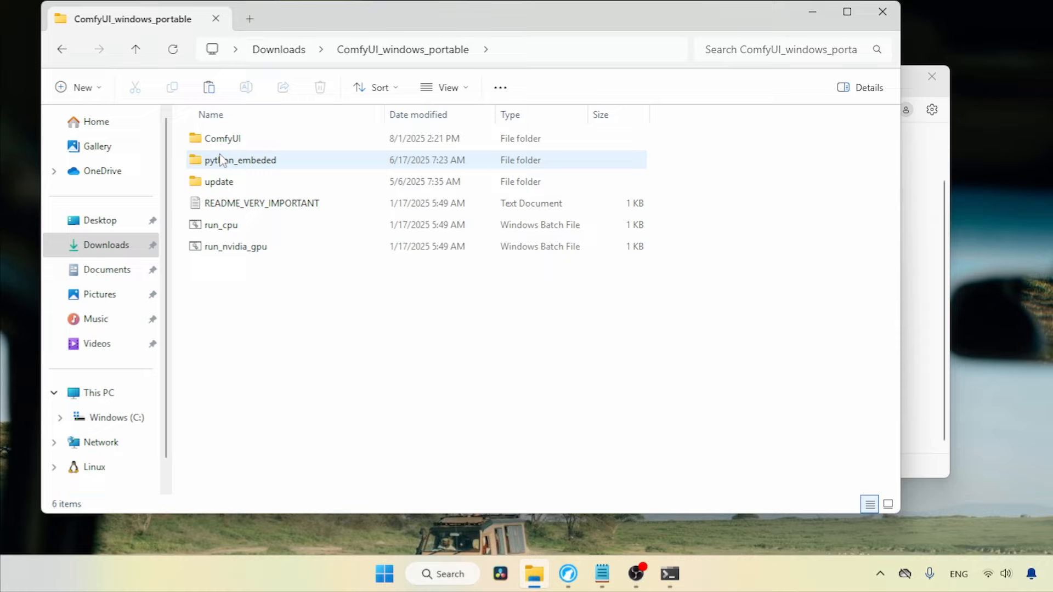
double_click(246, 140)
double_click(336, 462)
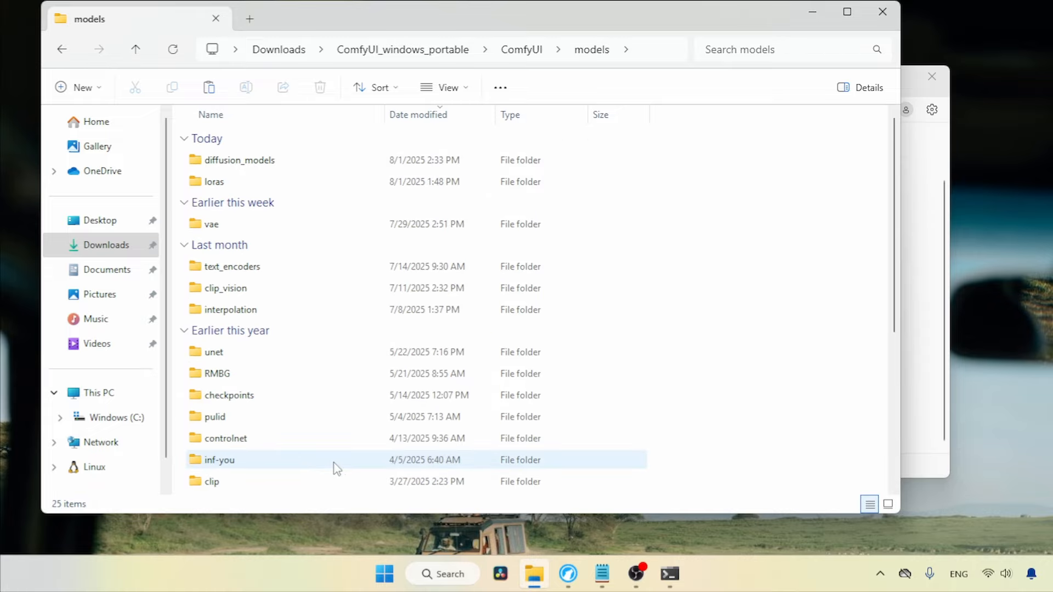
double_click(376, 272)
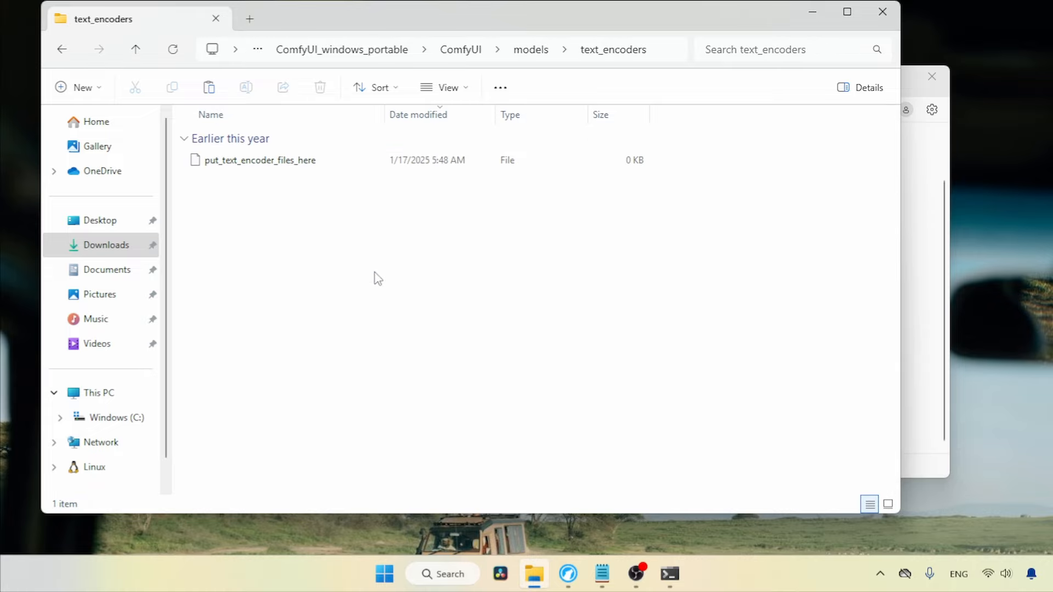
key(ctrl+v)
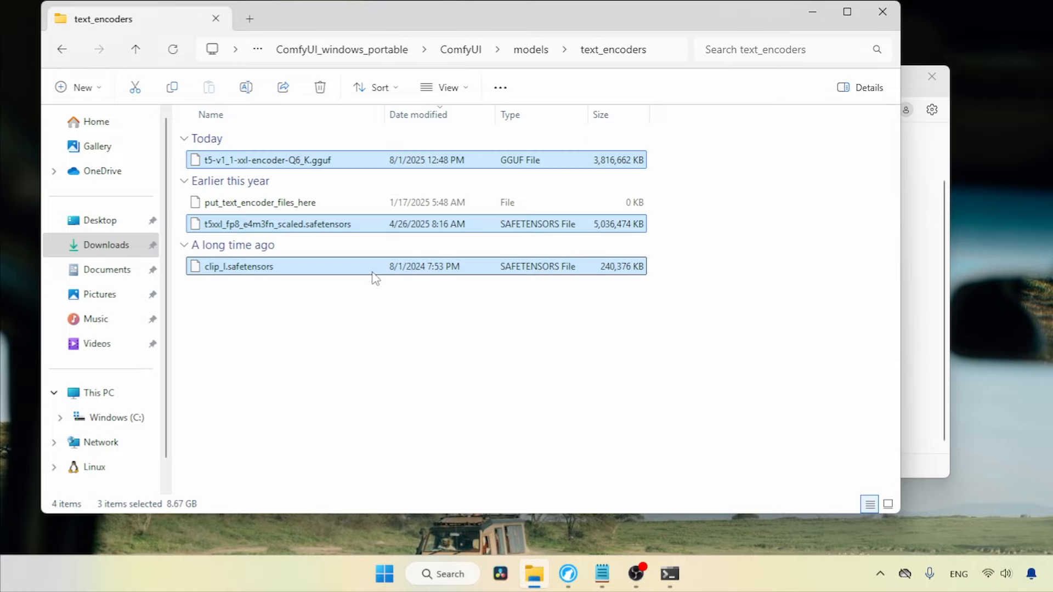
Move ae.safetensors from Downloads into ComfyUI_windows_portable\ComfyUI\models\vae, replacing the existing file, and close File Explorer.
click(121, 247)
drag(285, 243, 323, 149)
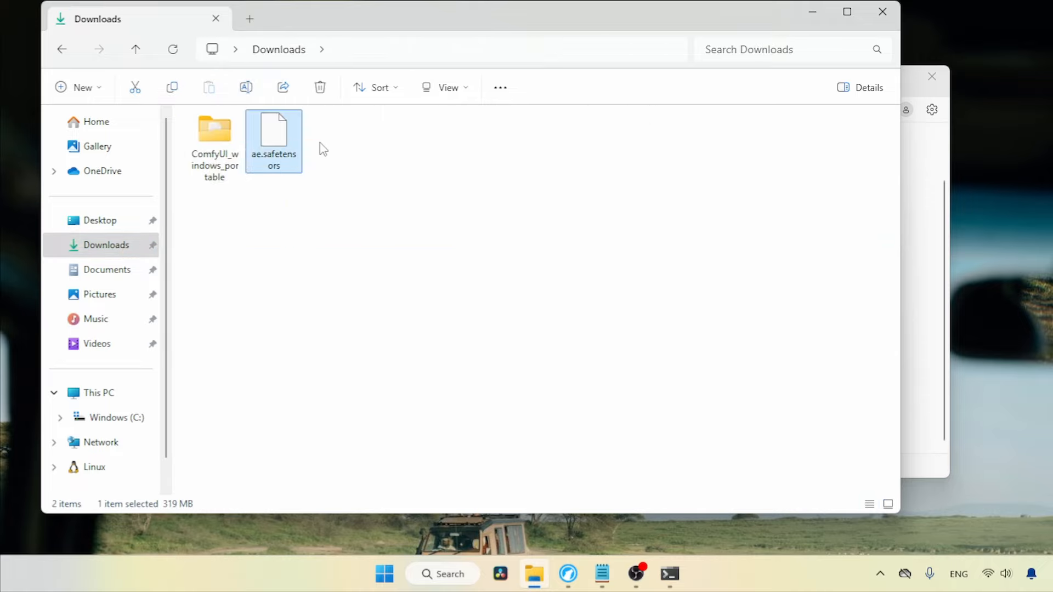
key(ctrl+x)
double_click(216, 147)
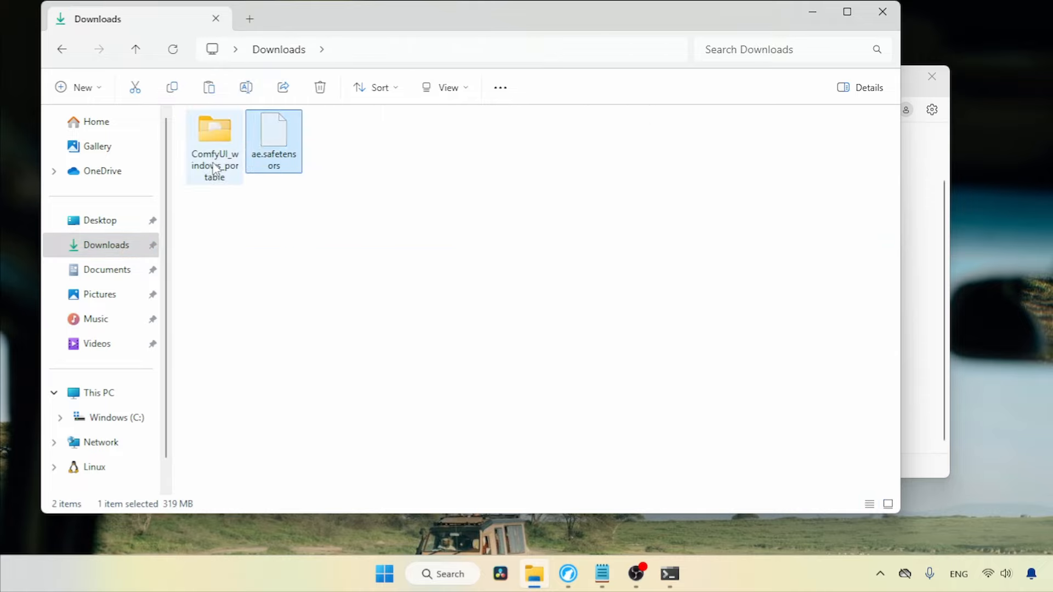
double_click(264, 144)
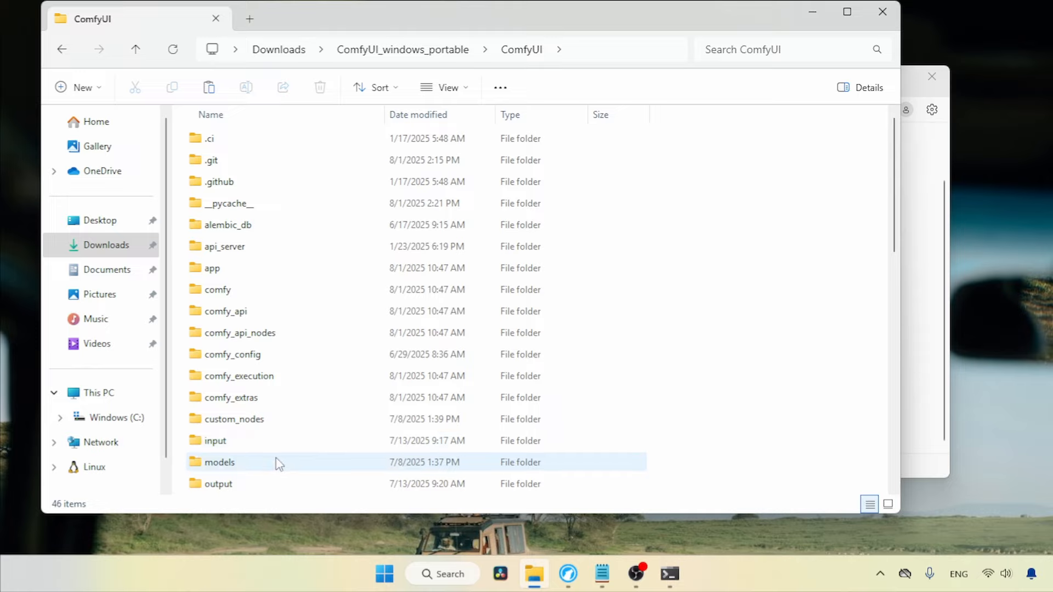
double_click(278, 462)
double_click(383, 248)
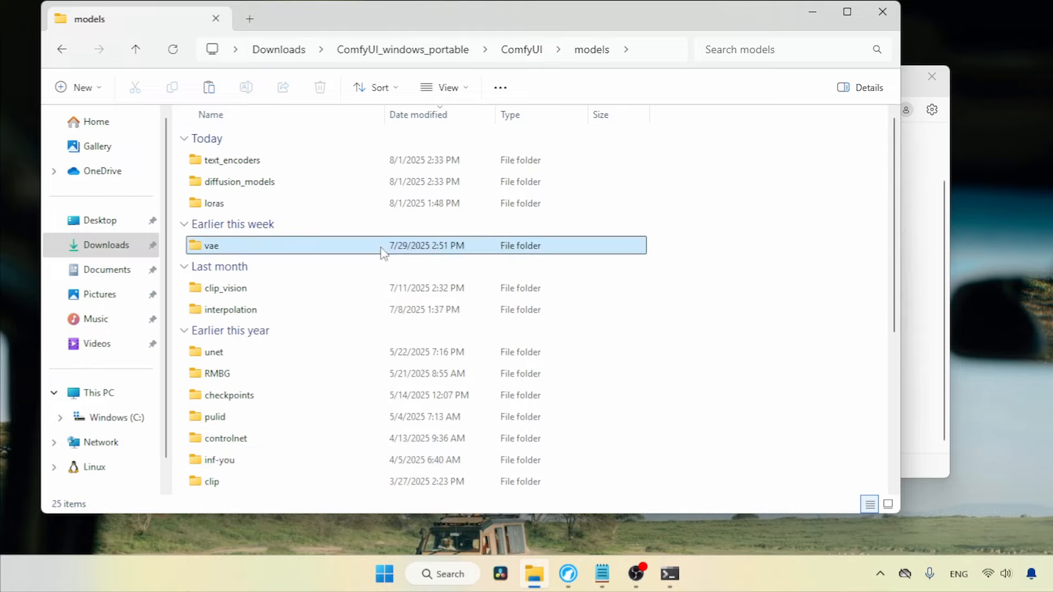
key(ctrl+v)
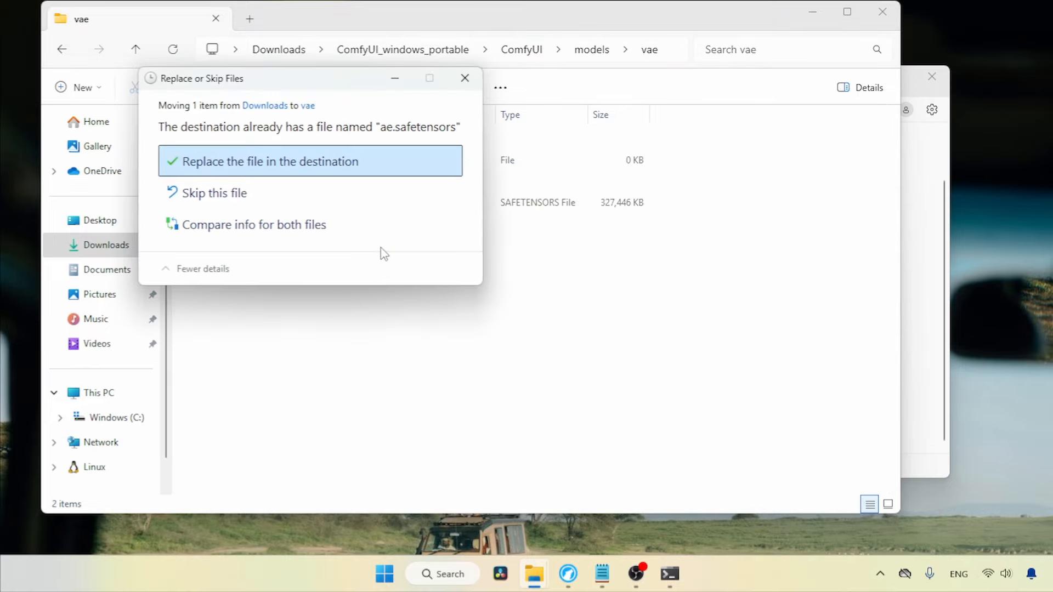
drag(362, 80, 708, 144)
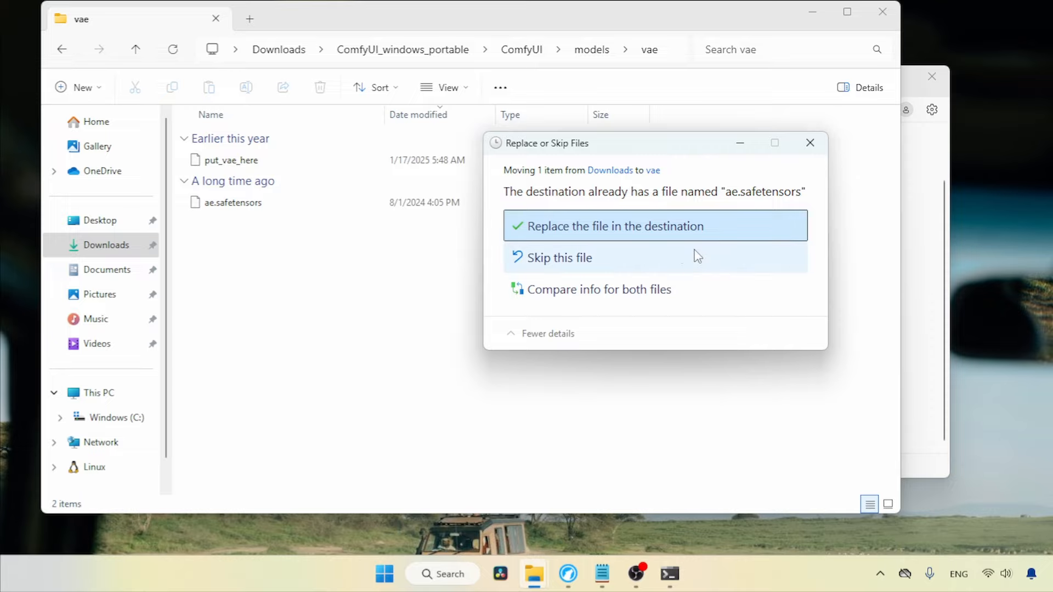
click(666, 240)
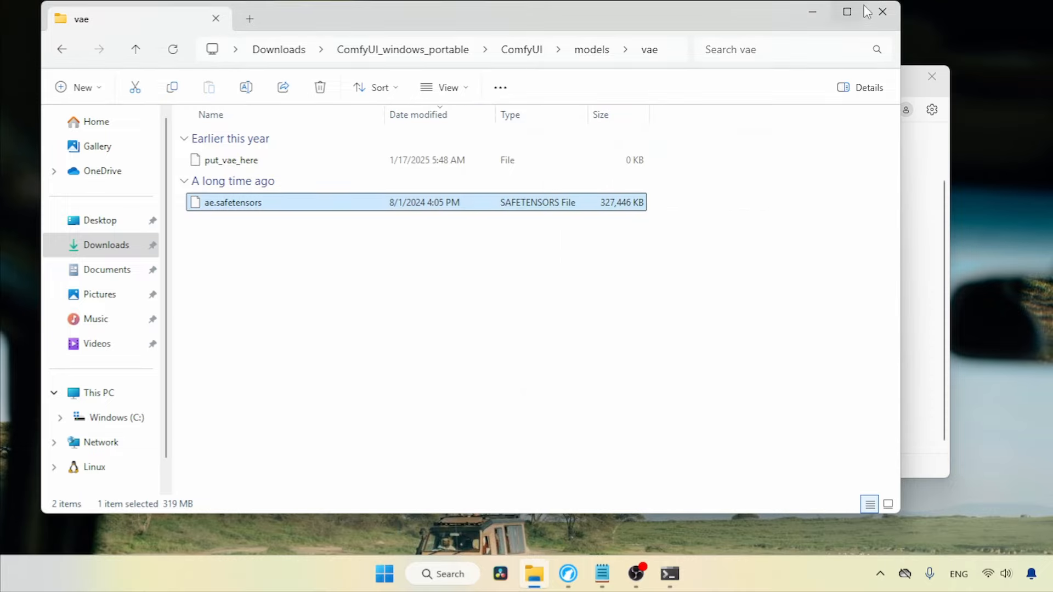
click(882, 11)
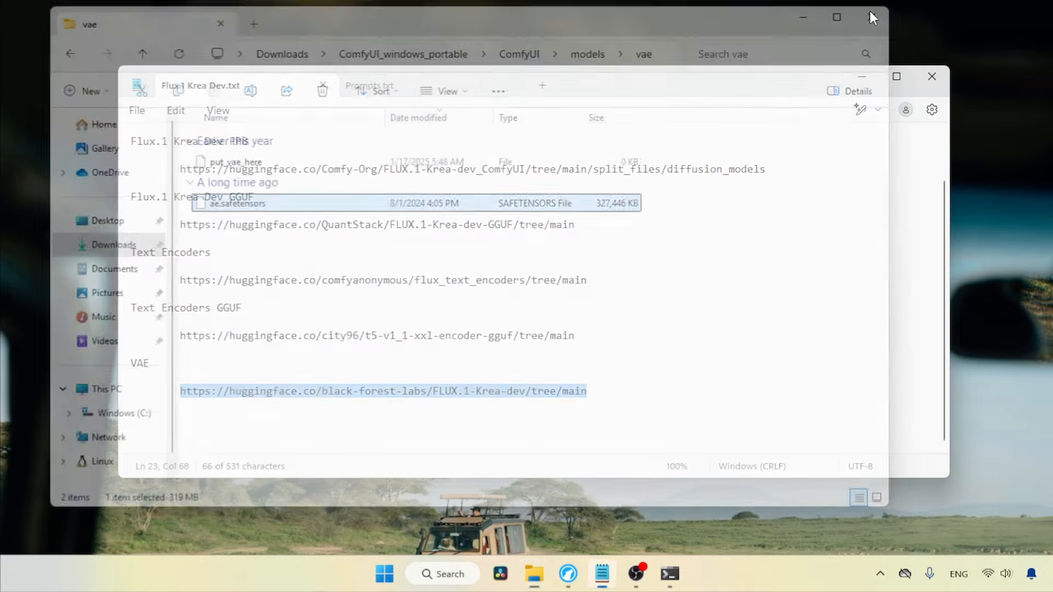
Switch to ComfyUI in the browser, refresh the node definitions, load the Flux.1 Krea Dev template and dismiss the missing models notice.
click(568, 574)
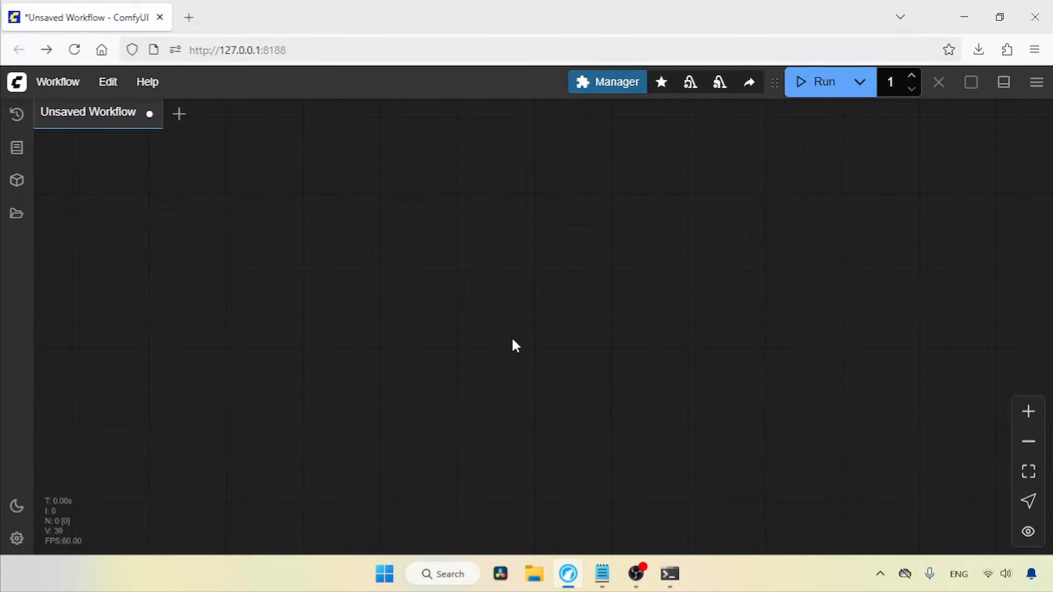
key(r)
click(73, 81)
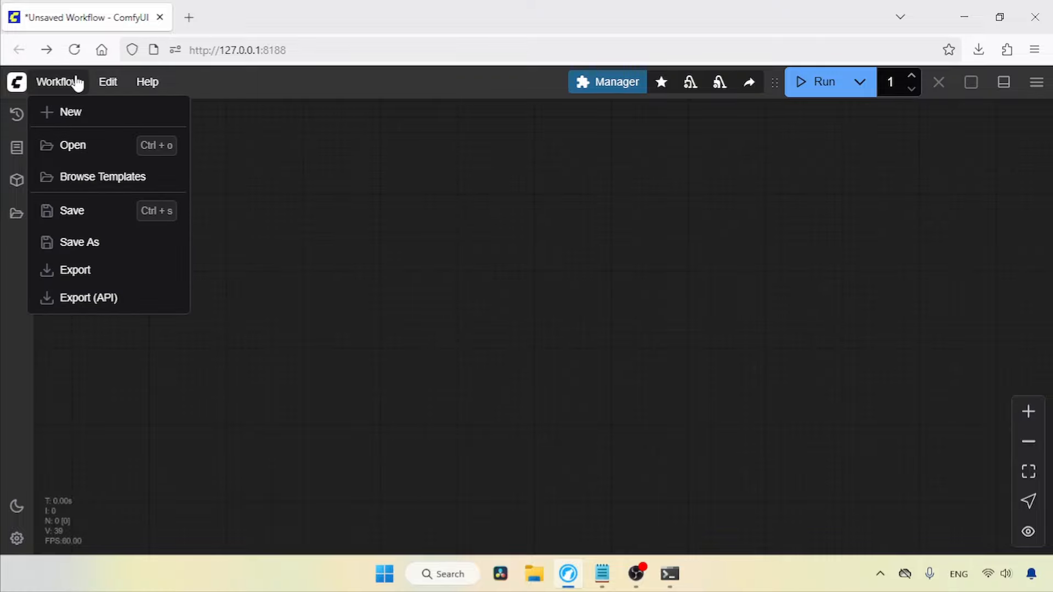
click(114, 176)
click(258, 305)
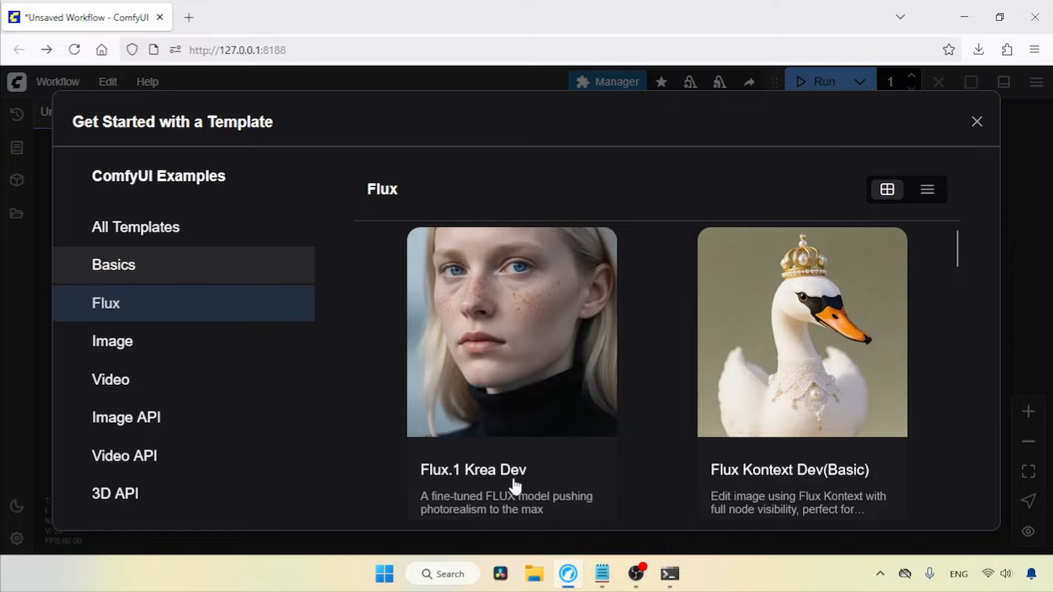
click(569, 438)
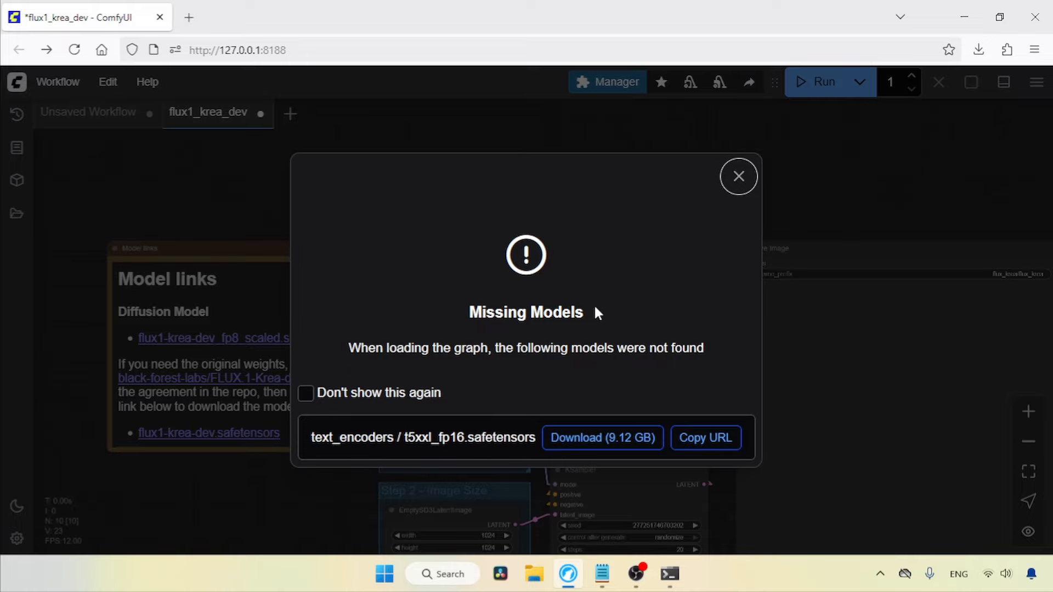
click(739, 177)
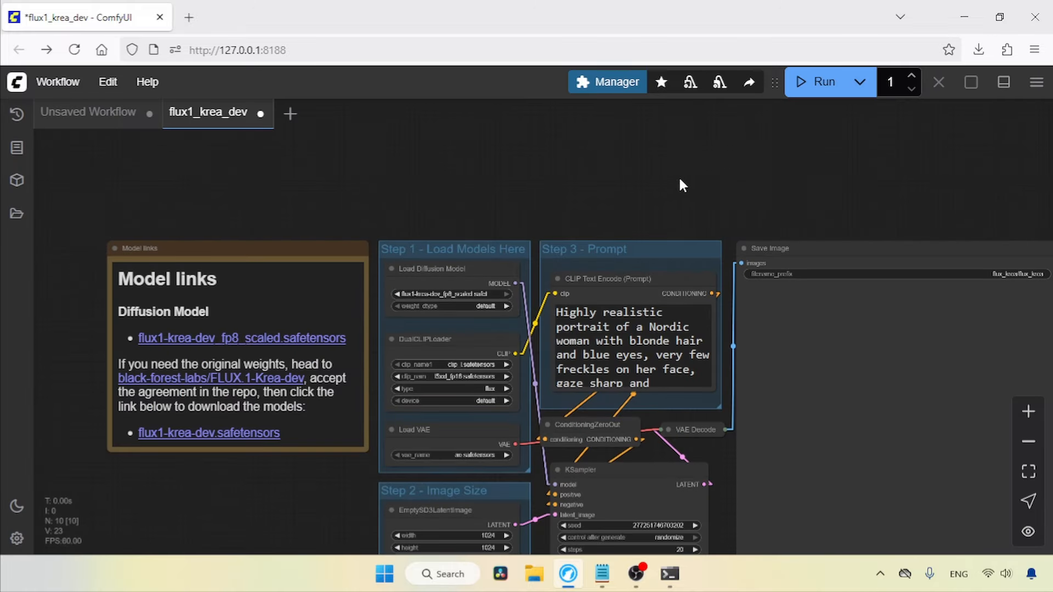
Run the flux1_krea_dev workflow to generate an image from the prompt.
scroll(662, 155, down, 2)
click(1022, 424)
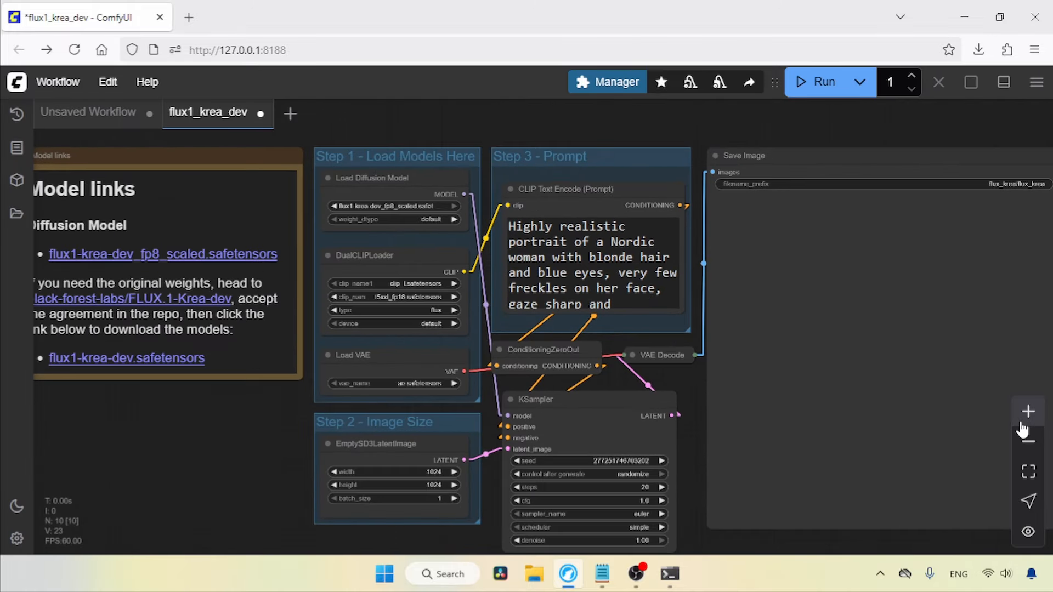
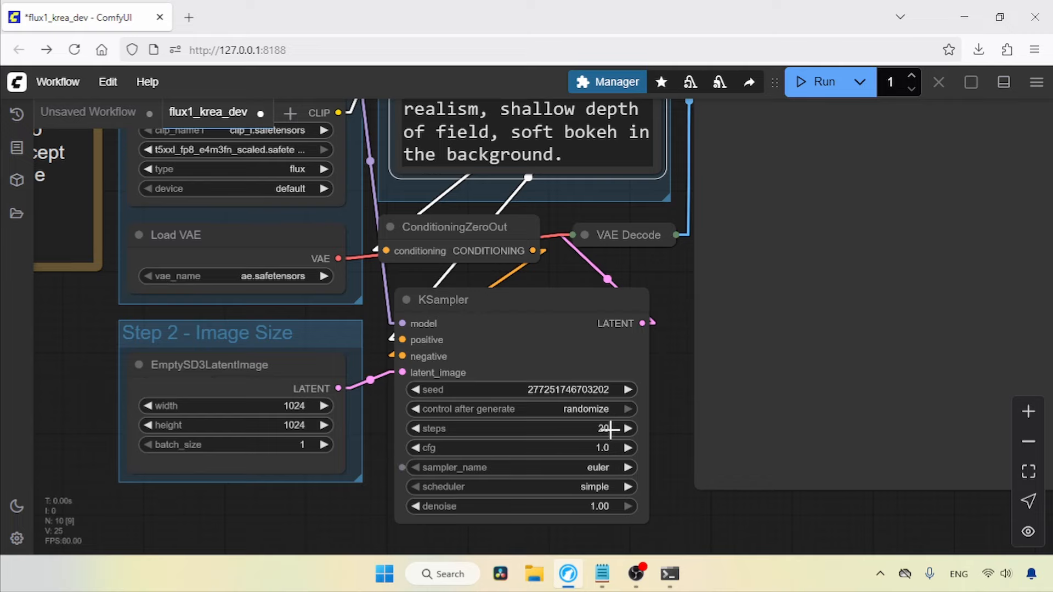
scroll(679, 296, up, 5)
scroll(835, 343, right, 2)
scroll(664, 195, down, 1)
scroll(663, 194, right, 1)
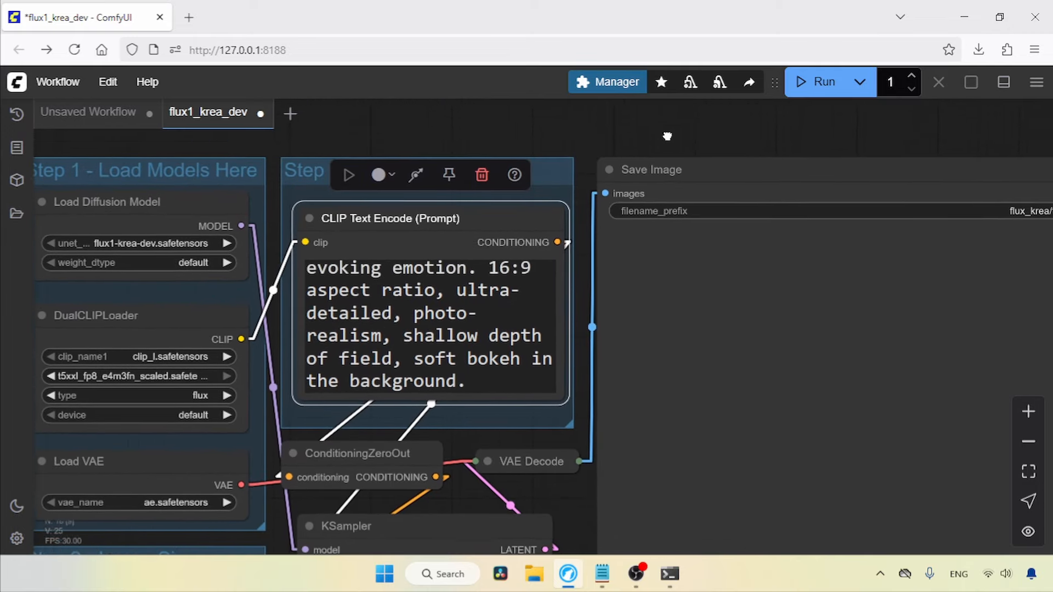
click(813, 93)
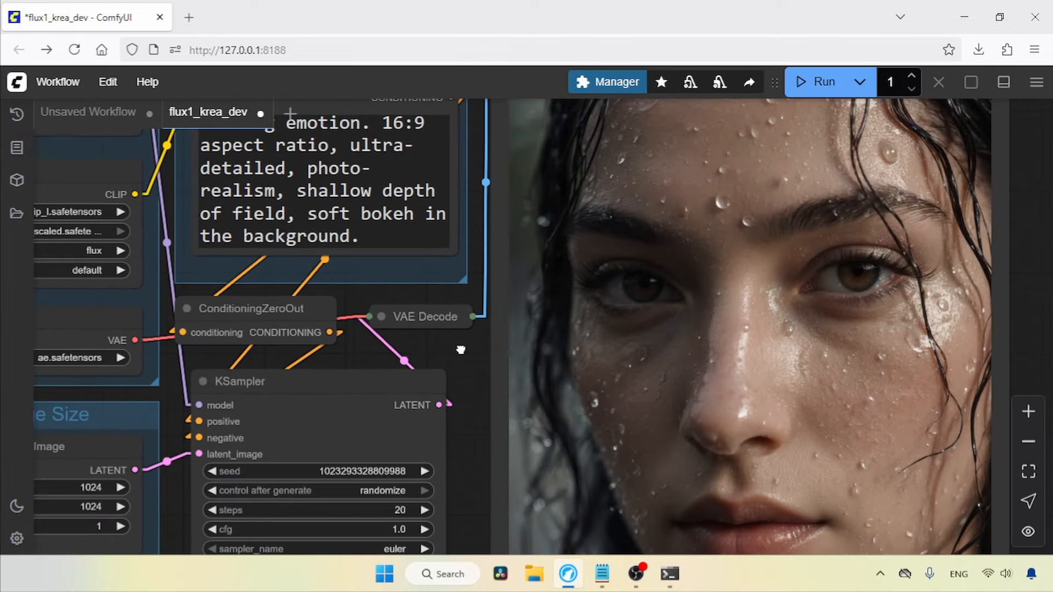
Open the generated image from the Save Image node in its own browser tab, inspect it and close the tab.
drag(463, 348, 461, 360)
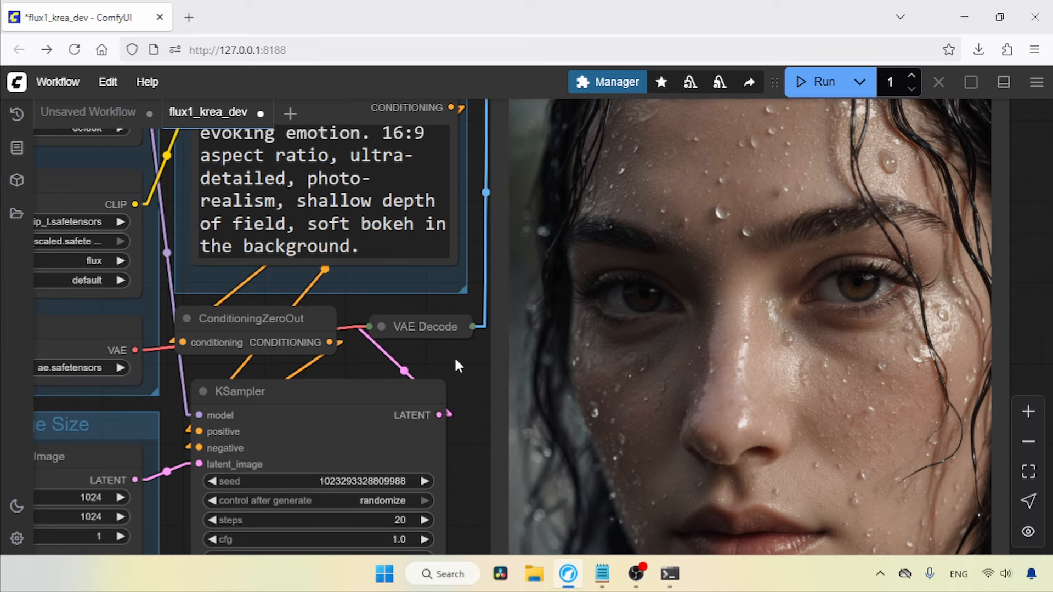
click(1028, 442)
right_click(768, 223)
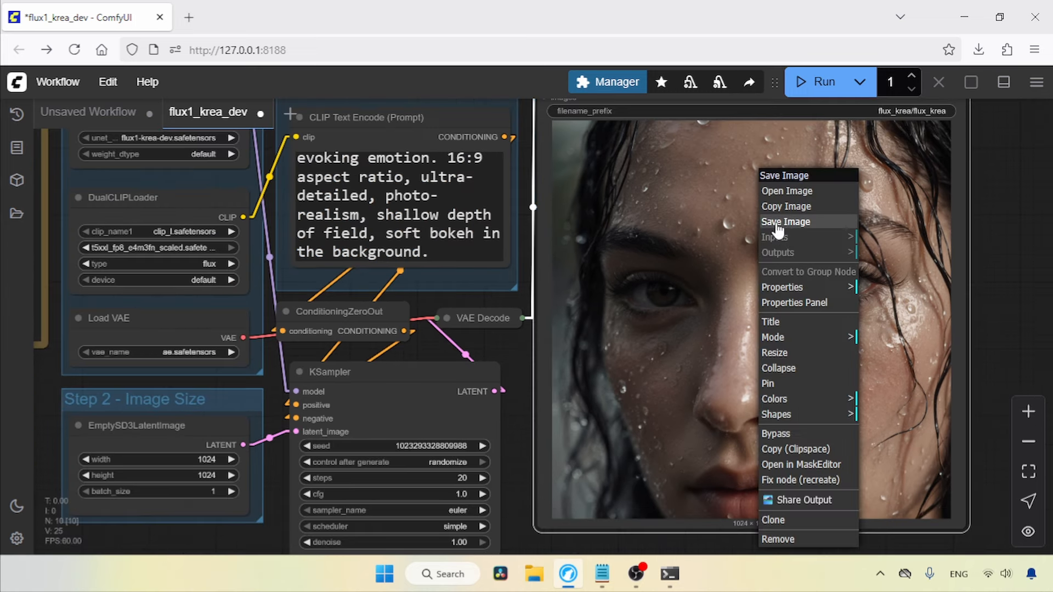
click(779, 191)
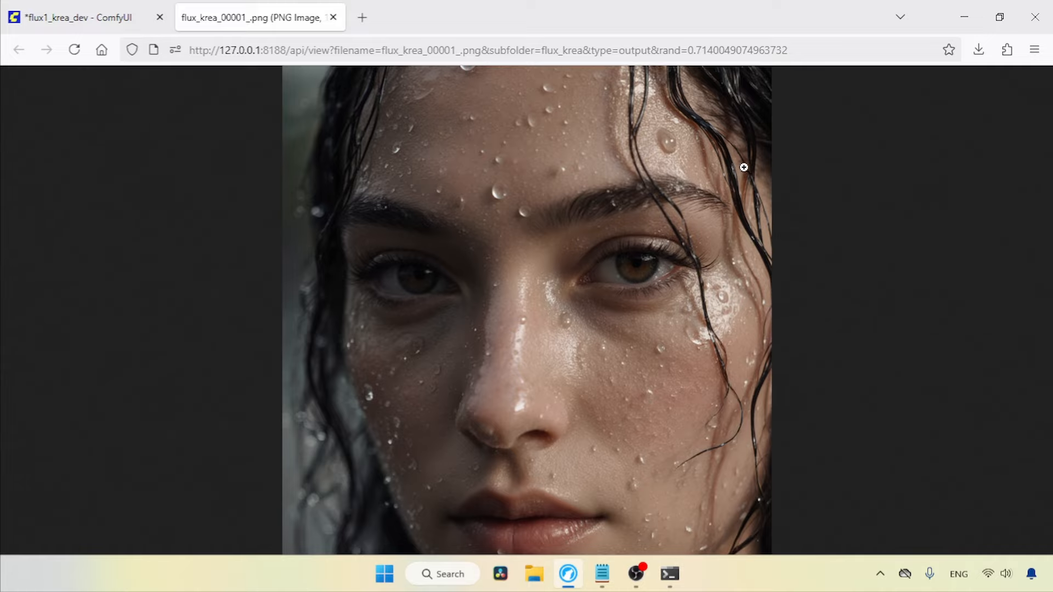
click(333, 17)
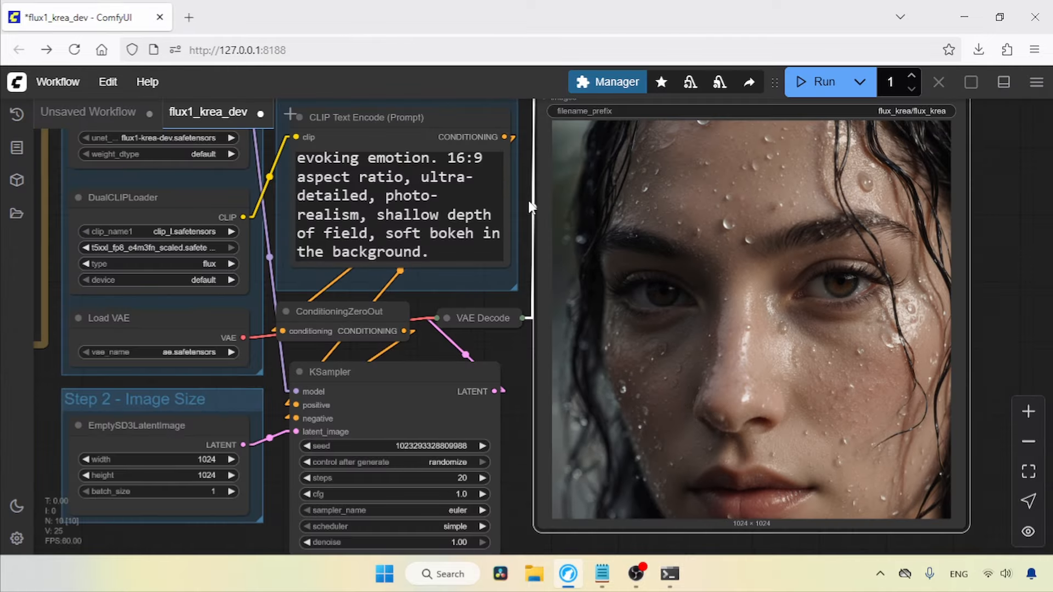
Rearrange the Save Image, KSampler and VAE Decode nodes to clear space beside the prompt group.
drag(520, 185, 434, 268)
drag(553, 174, 853, 179)
drag(387, 461, 550, 461)
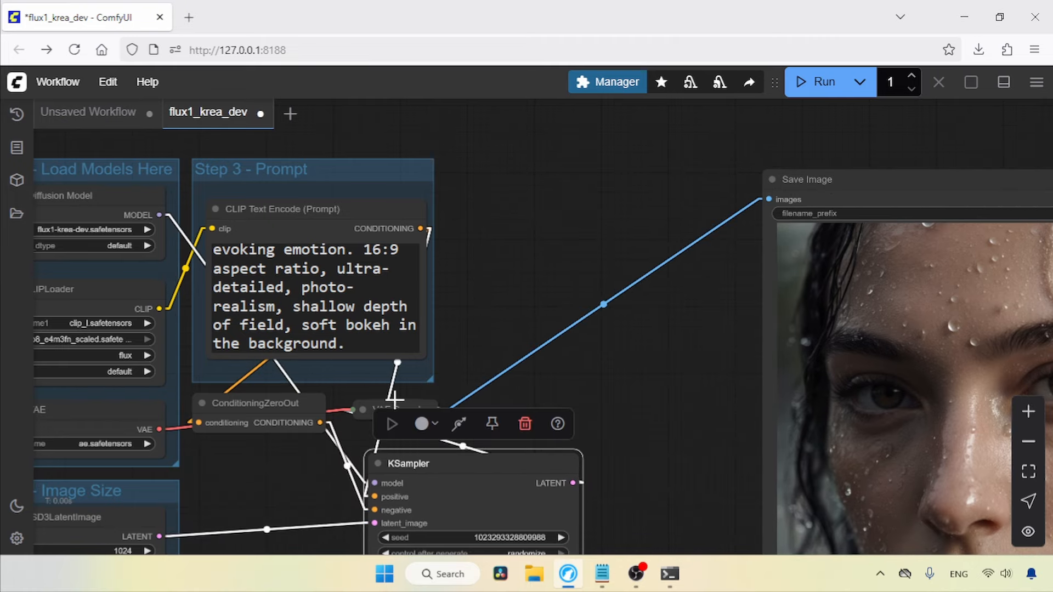
drag(402, 401, 677, 325)
drag(434, 470, 538, 427)
Add a FluxGuidance node beside the prompt group and wire it between CLIP Text Encode's conditioning output and KSampler's positive input.
double_click(525, 170)
text(flux)
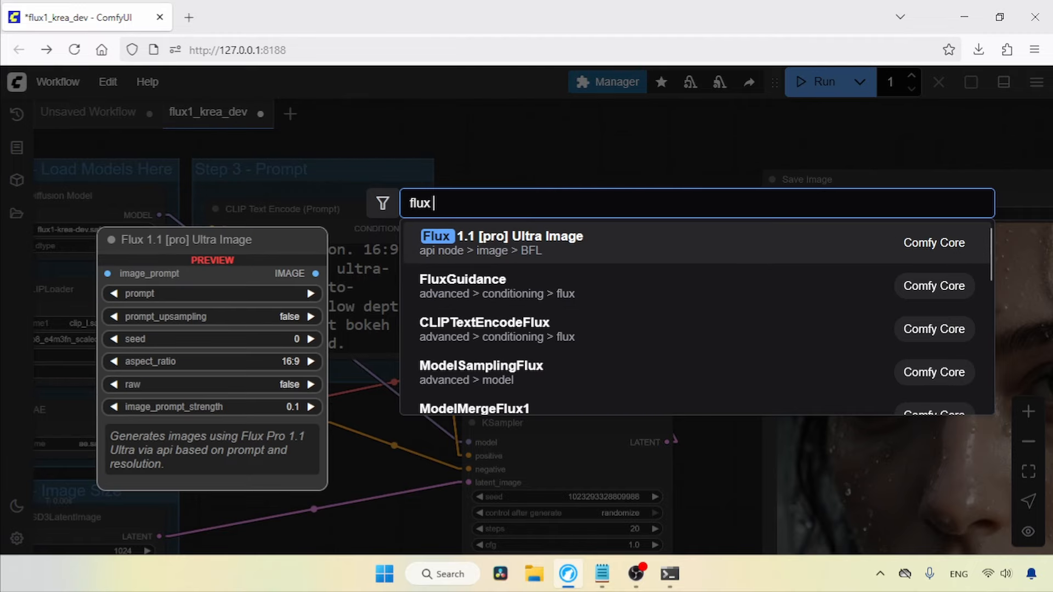
click(499, 294)
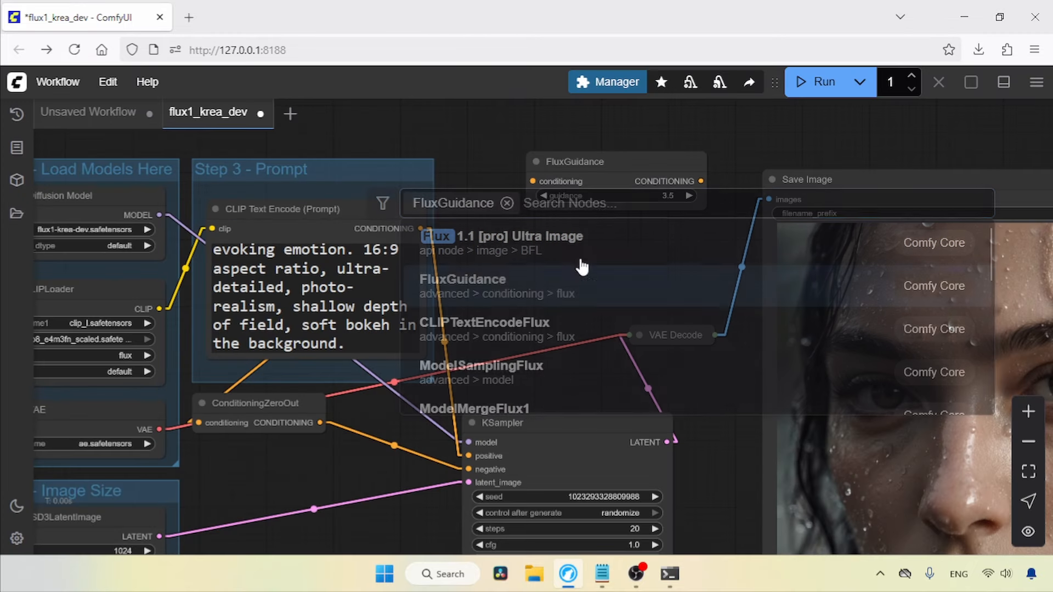
drag(599, 165, 577, 189)
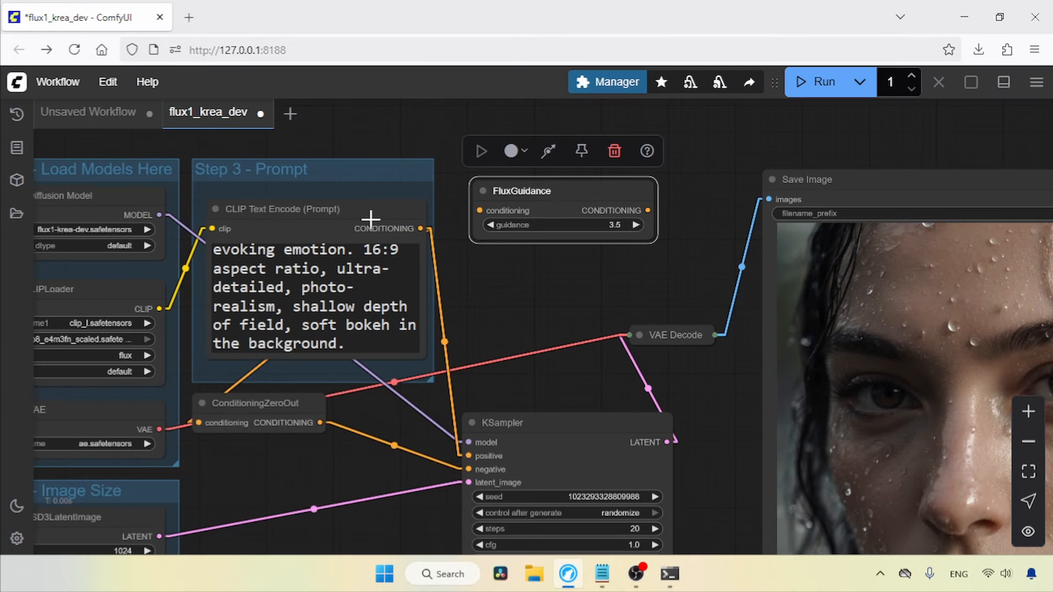
drag(422, 229, 481, 211)
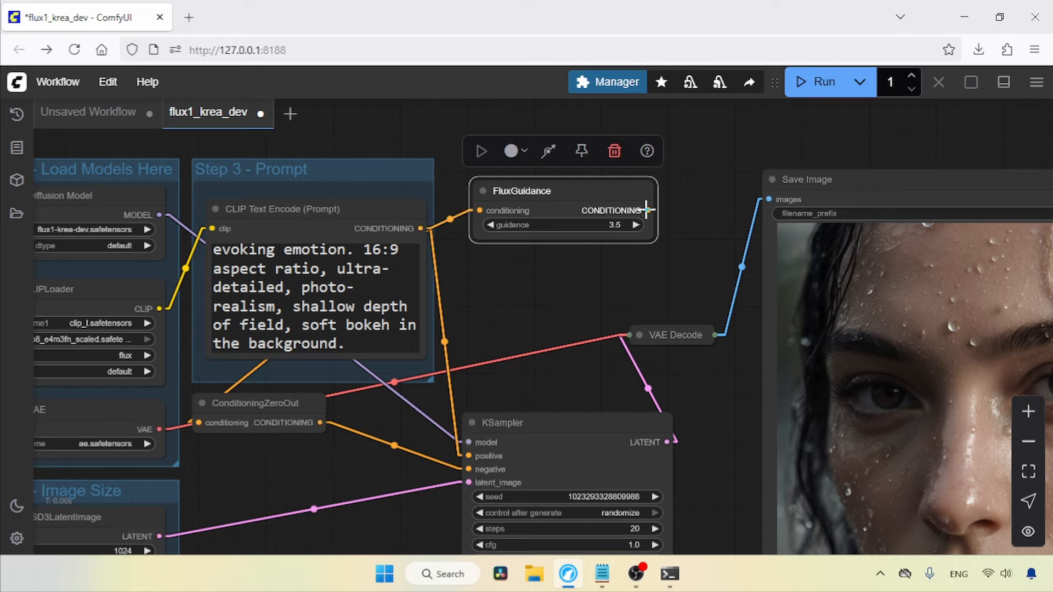
drag(647, 210, 488, 455)
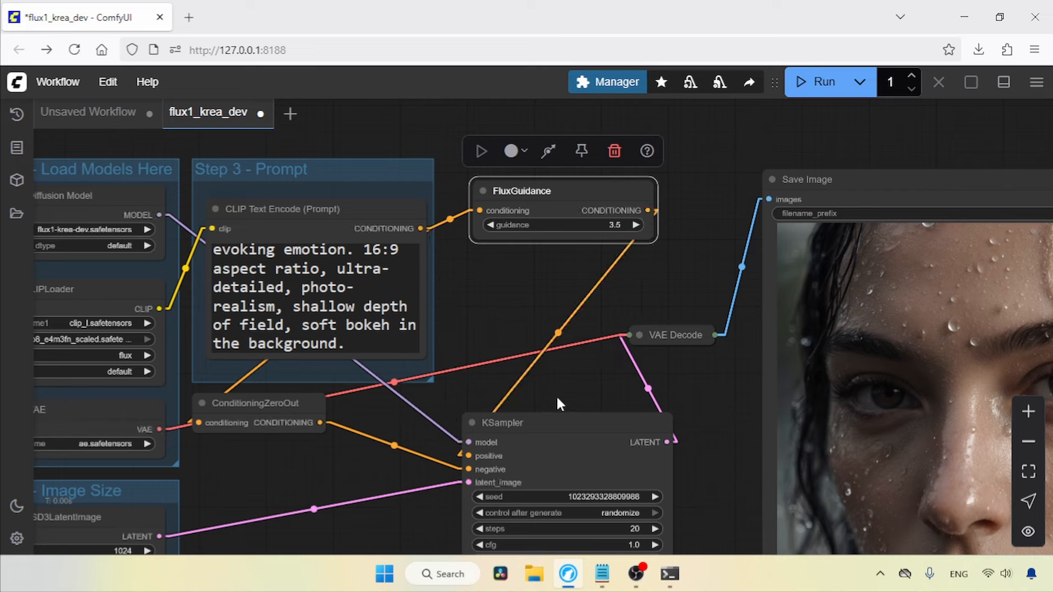
Set the FluxGuidance node's guidance to 4.5.
click(595, 227)
text(4)
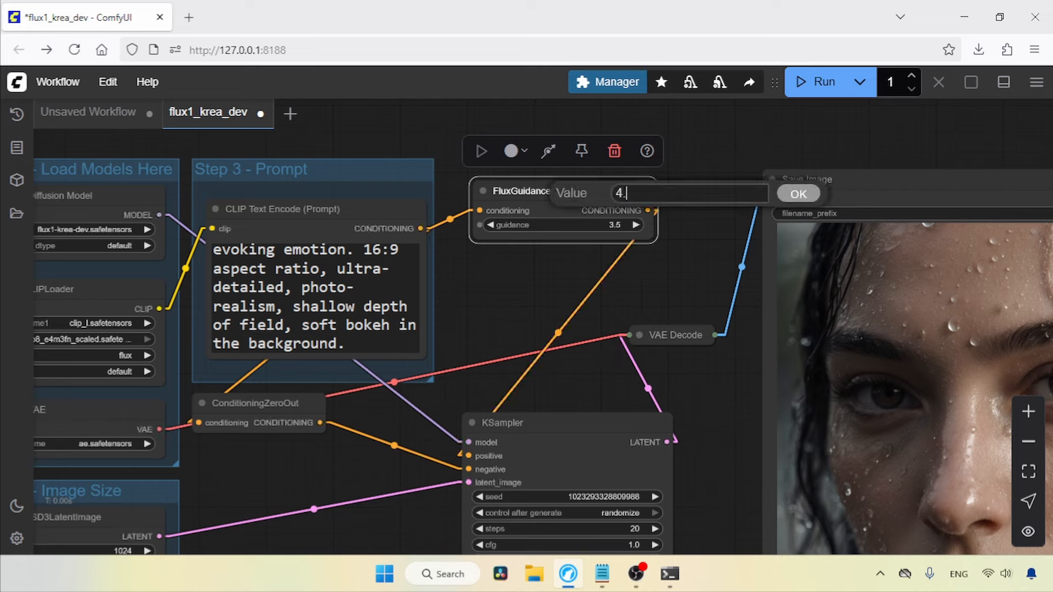
text(.5)
key(Return)
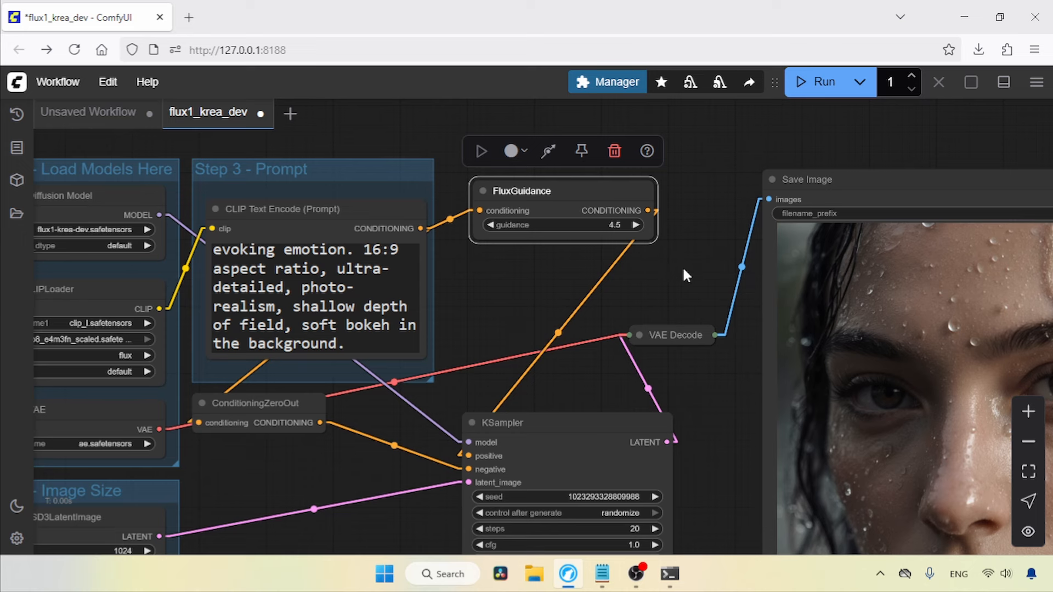
drag(682, 266, 512, 251)
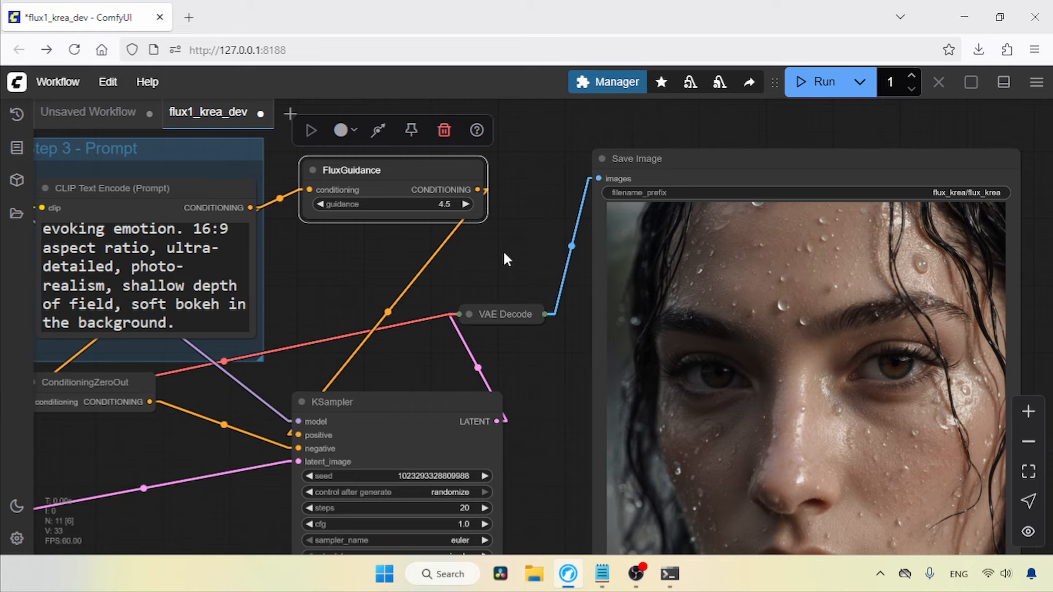
Run the workflow, inspect the newly generated image from the Save Image node in its own browser tab and close the tab.
click(818, 82)
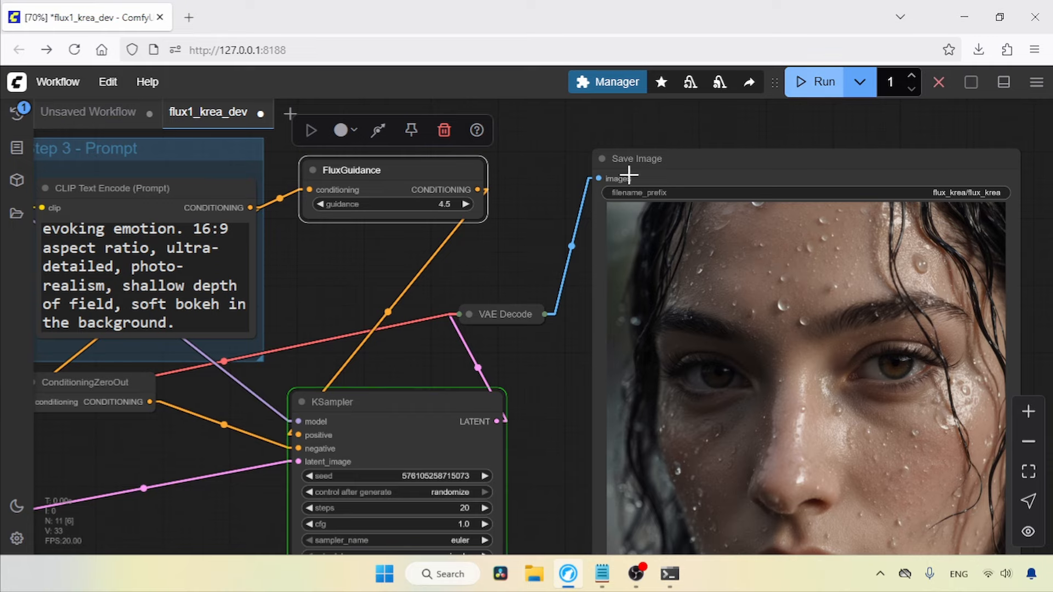
scroll(538, 393, down, 2)
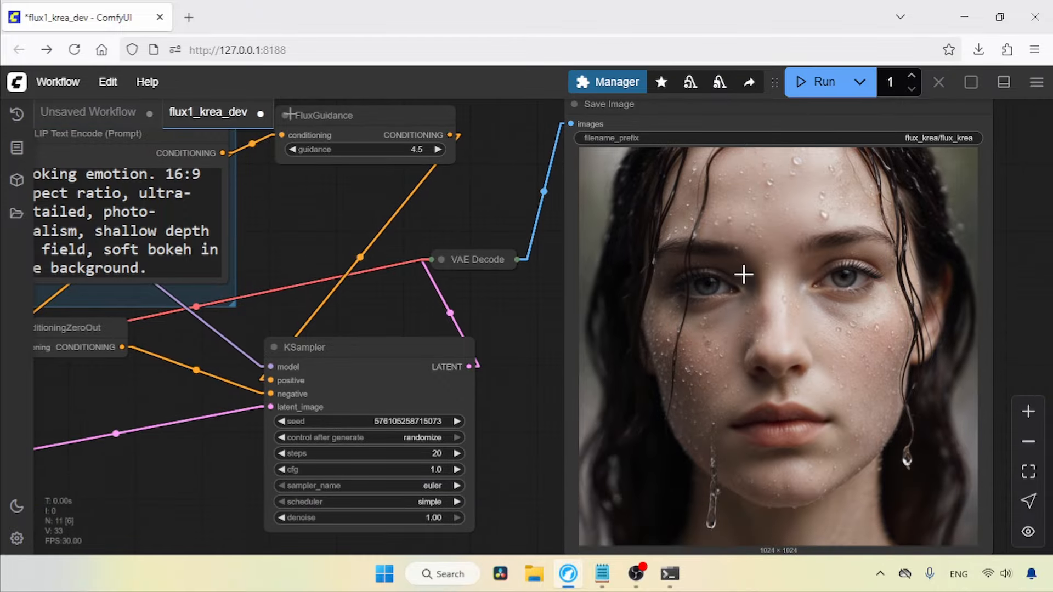
right_click(743, 274)
click(763, 194)
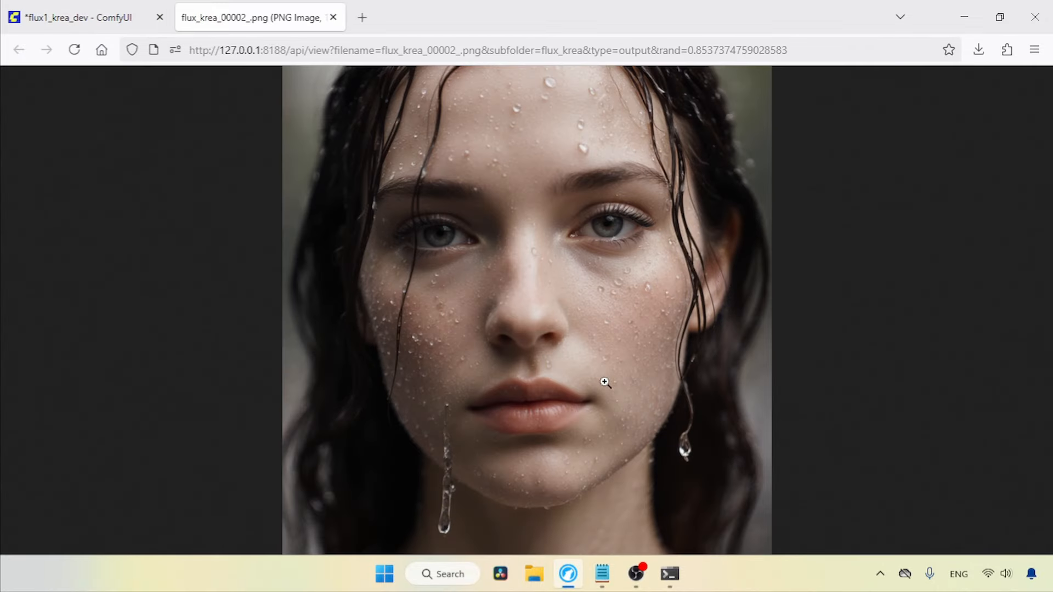
click(512, 346)
click(528, 349)
click(334, 17)
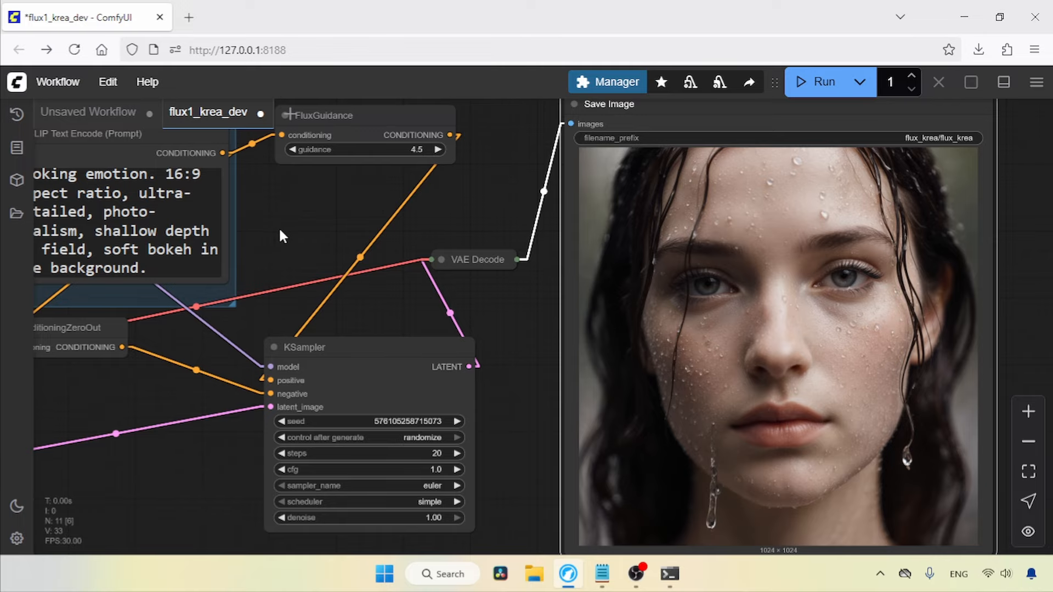
Delete the Load Diffusion Model node and the model links note beside the Step 1 group.
drag(282, 236, 781, 330)
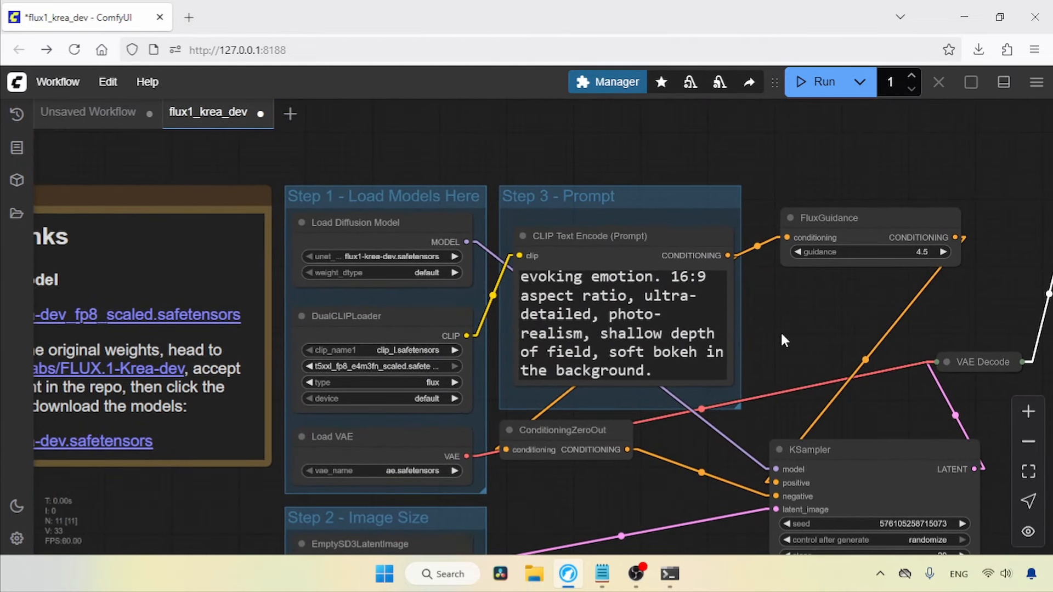
click(378, 227)
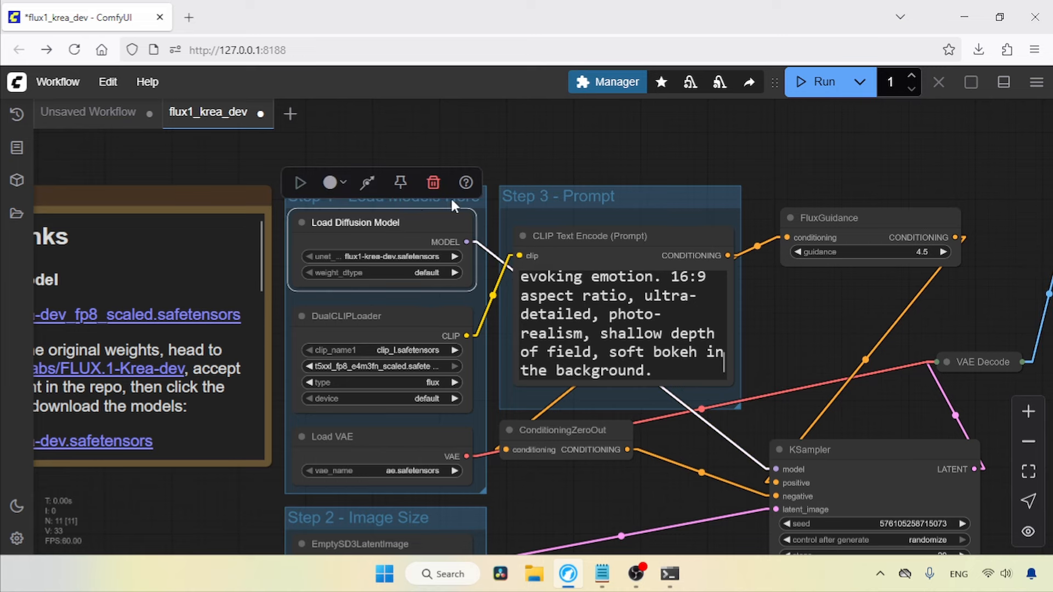
drag(526, 161, 524, 189)
drag(775, 495, 747, 491)
key(Delete)
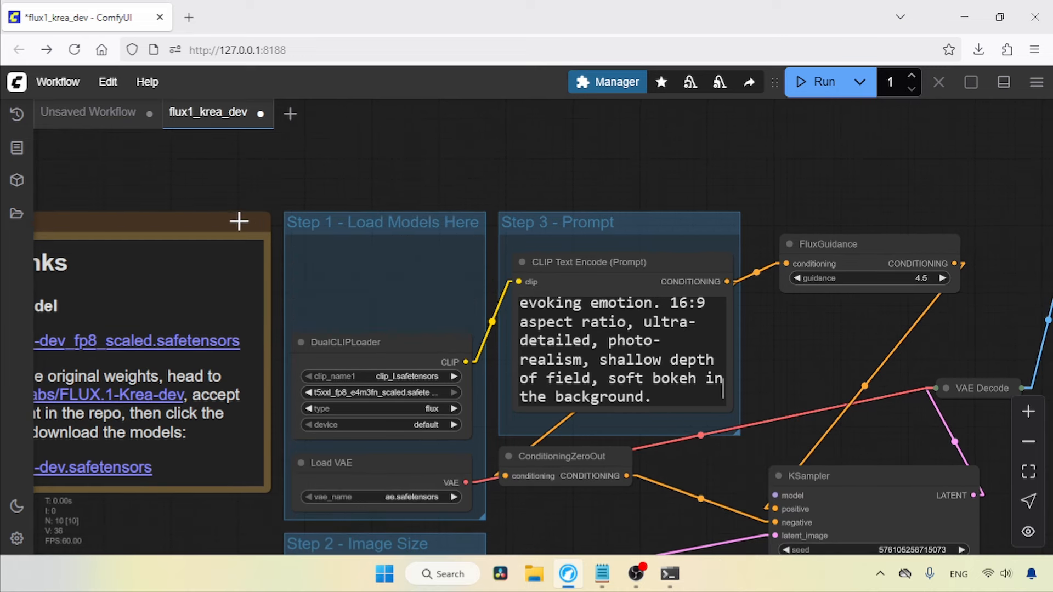
click(223, 219)
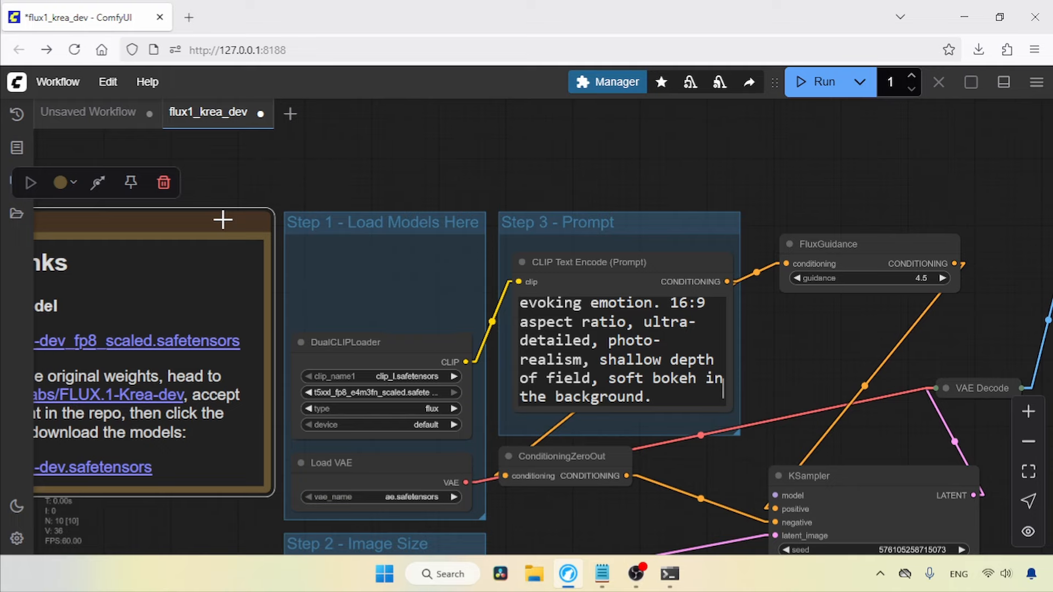
key(Delete)
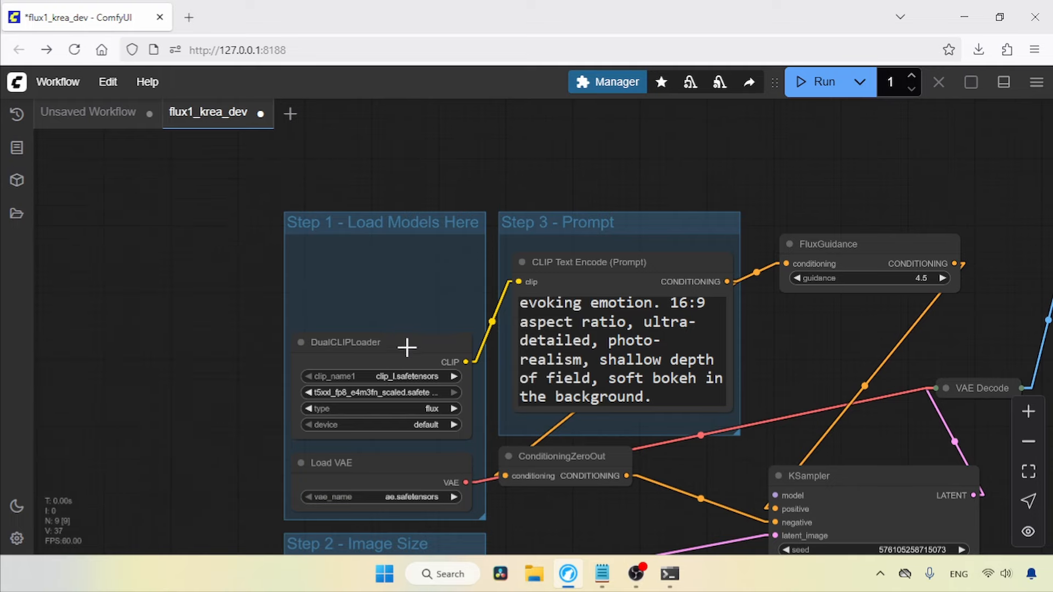
Add a Unet Loader (GGUF) node to the Step 1 group and wire its MODEL output to KSampler's model input.
drag(265, 299, 260, 298)
double_click(401, 158)
text(unet)
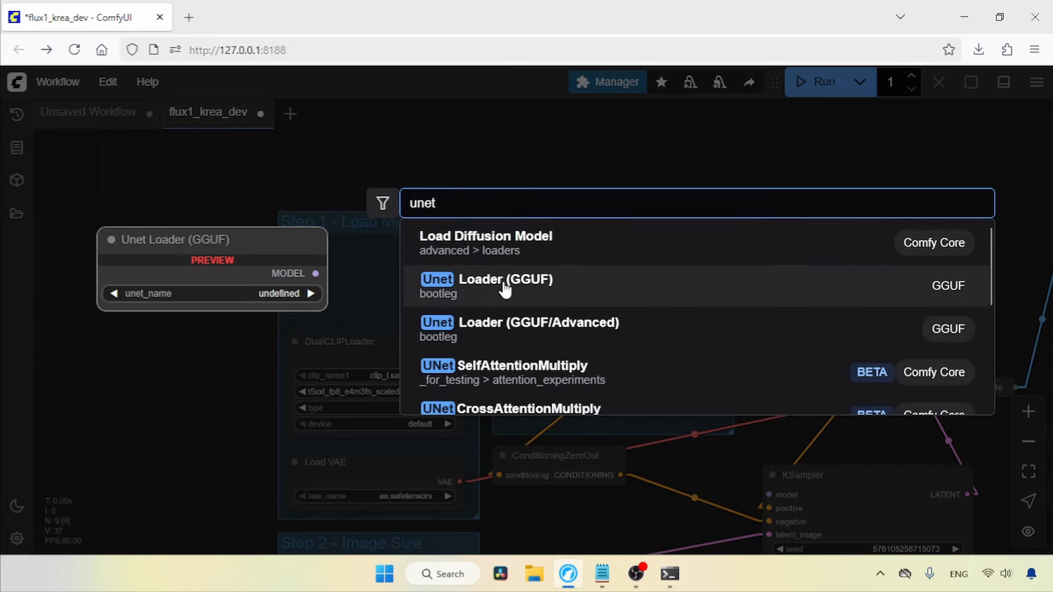
click(547, 285)
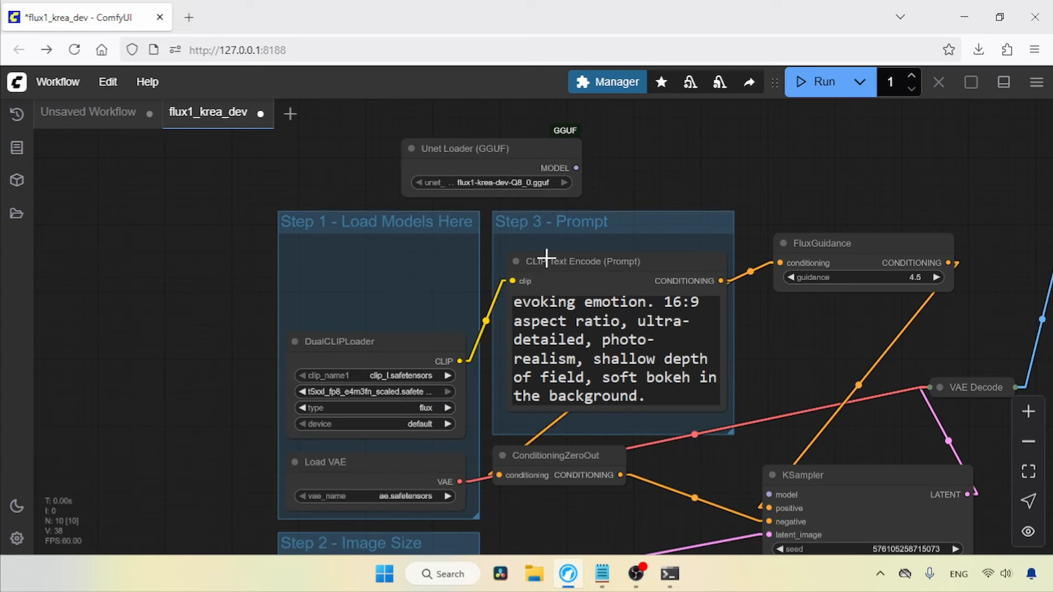
drag(540, 157, 402, 268)
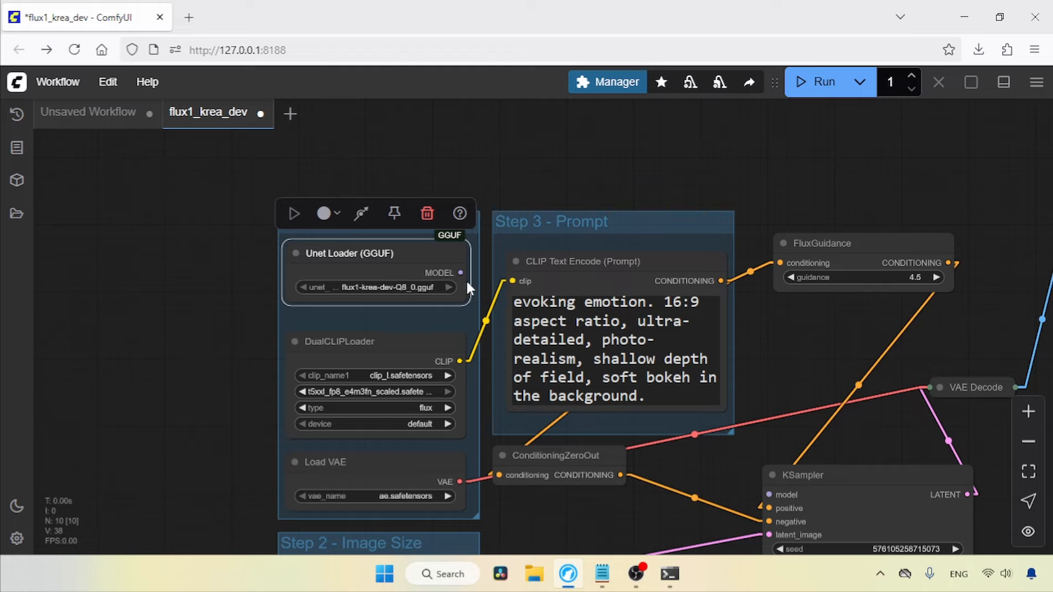
drag(460, 273, 319, 392)
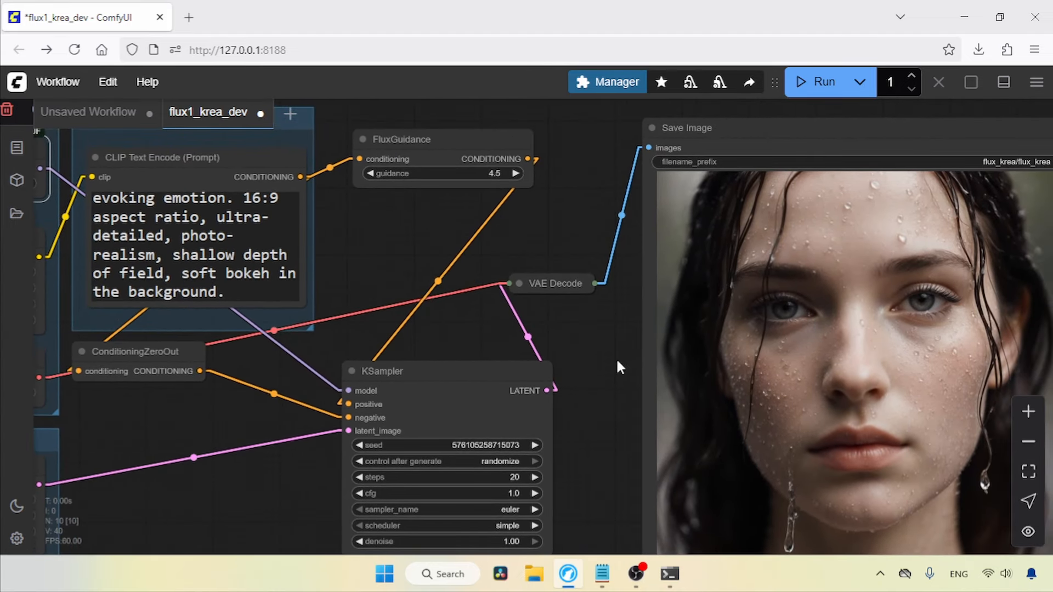
Generate an image with the GGUF model, view it full size in a separate browser tab and close that tab.
click(823, 83)
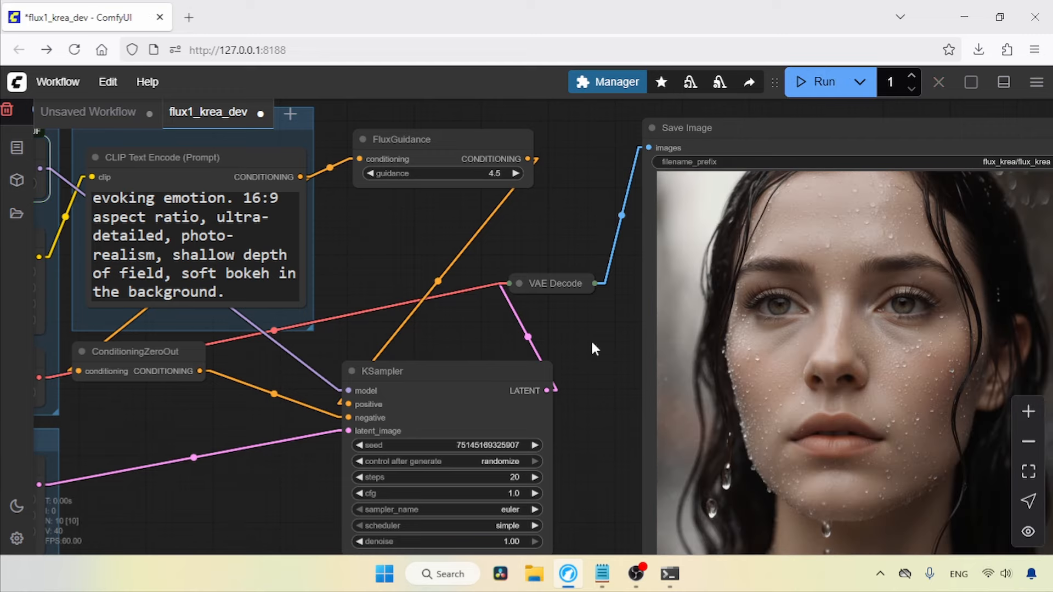
right_click(760, 248)
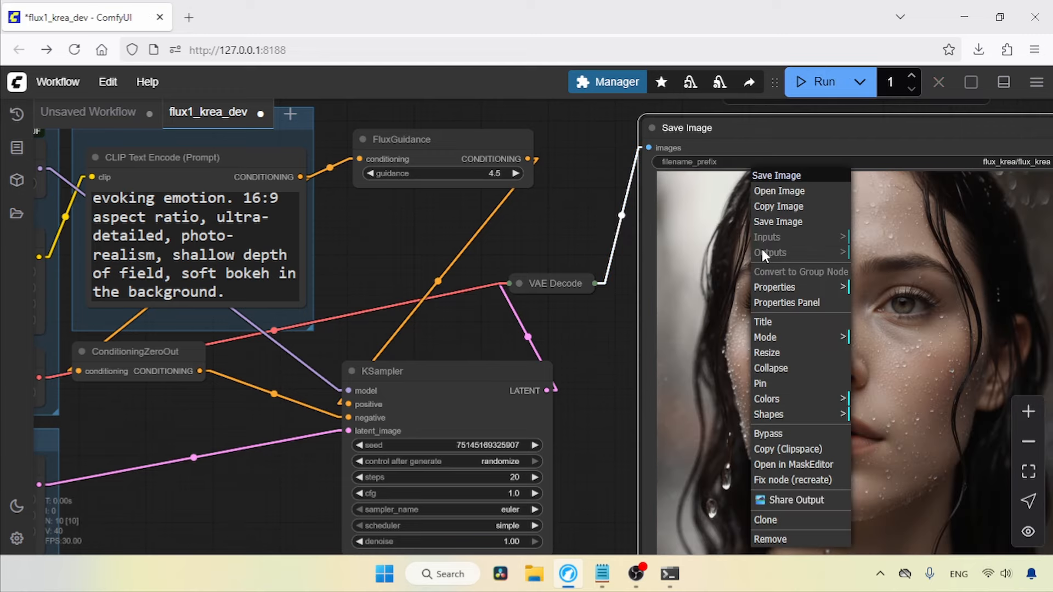
click(790, 194)
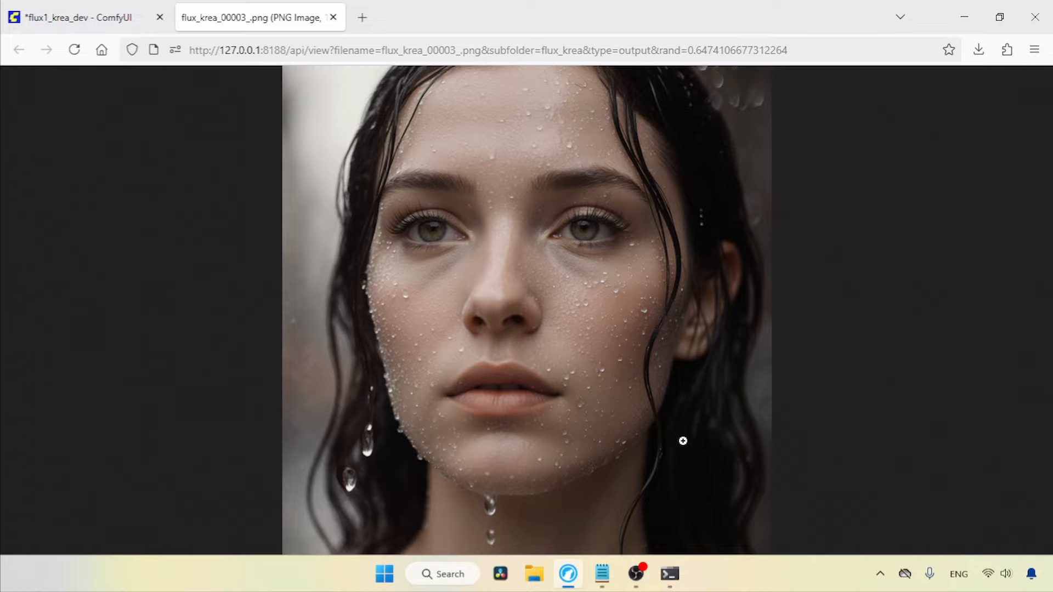
click(333, 17)
Replace the DualCLIPLoader node in the Step 1 group with a DualCLIPLoader (GGUF) node.
drag(298, 282, 640, 314)
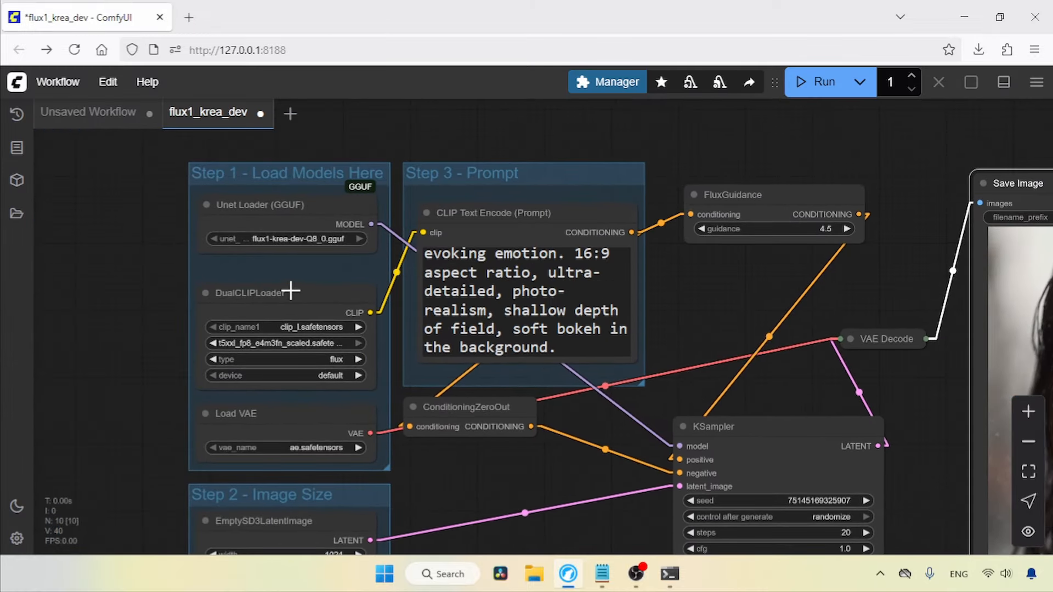
click(300, 307)
key(Delete)
double_click(150, 301)
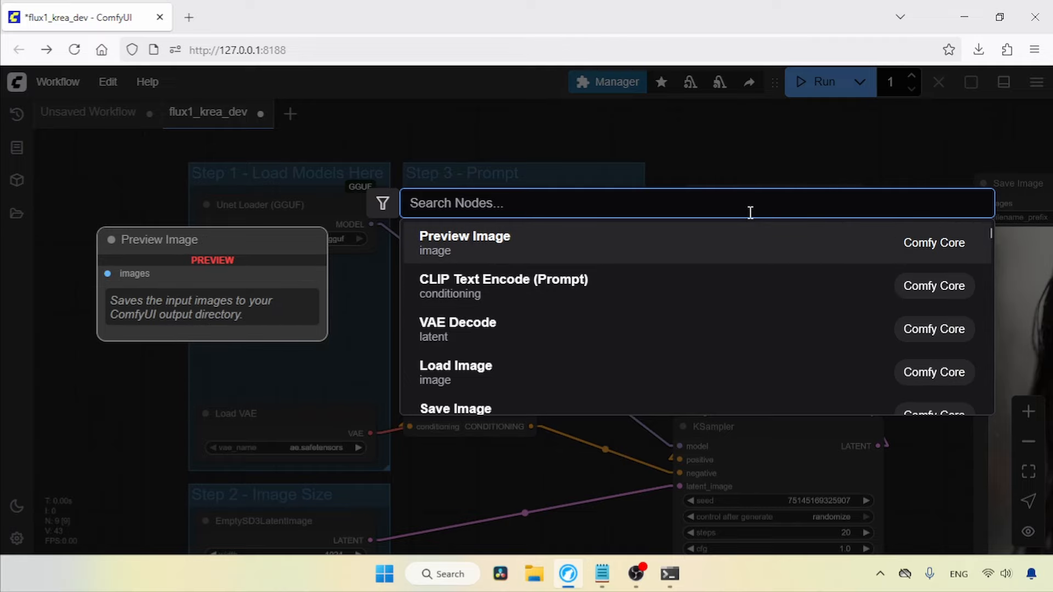
text(dual)
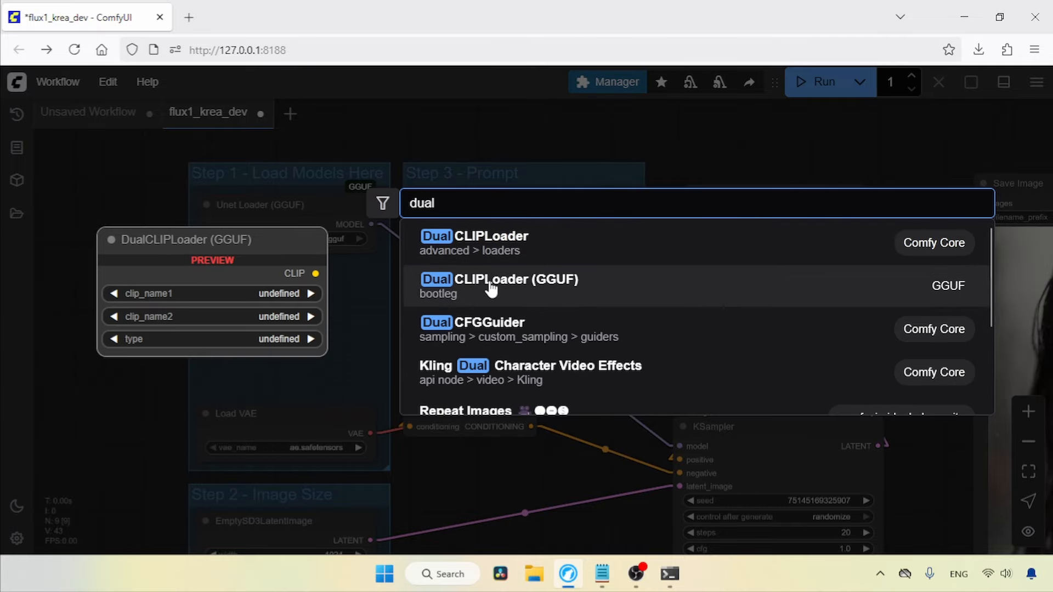
click(488, 289)
Load clip_l.safetensors and t5-v1_1-xxl-encoder-Q6_K.gguf with type flux in DualCLIPLoader (GGUF), and wire its CLIP output to CLIP Text Encode.
scroll(546, 424, up, 2)
click(288, 314)
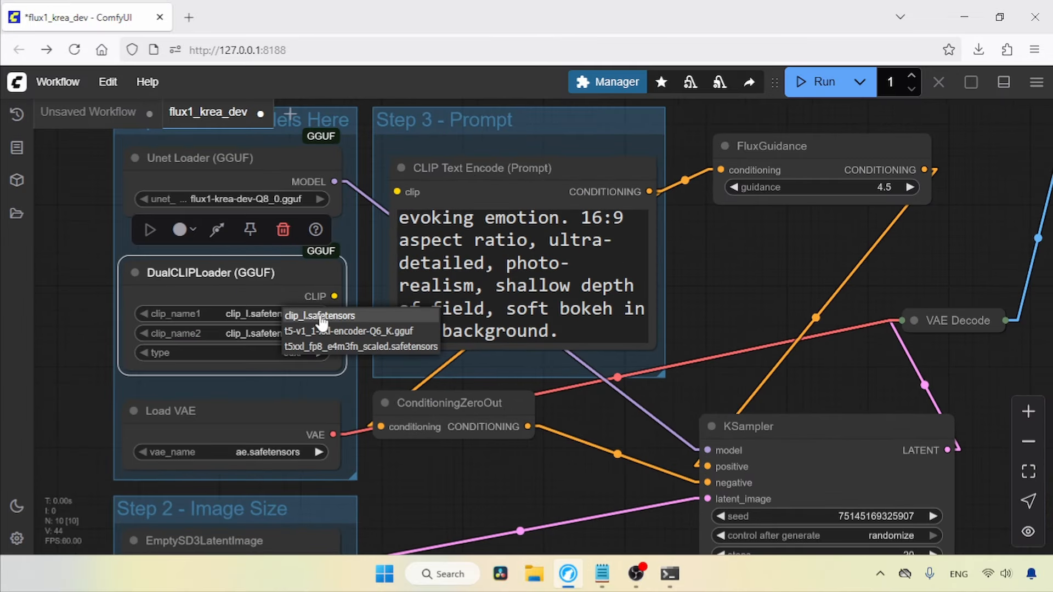
click(288, 333)
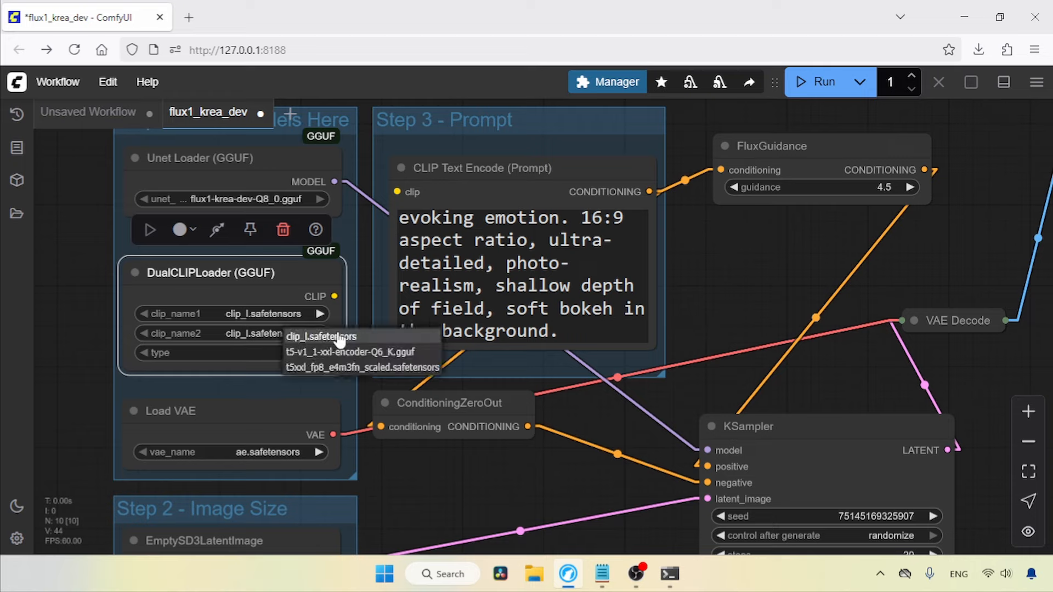
click(380, 354)
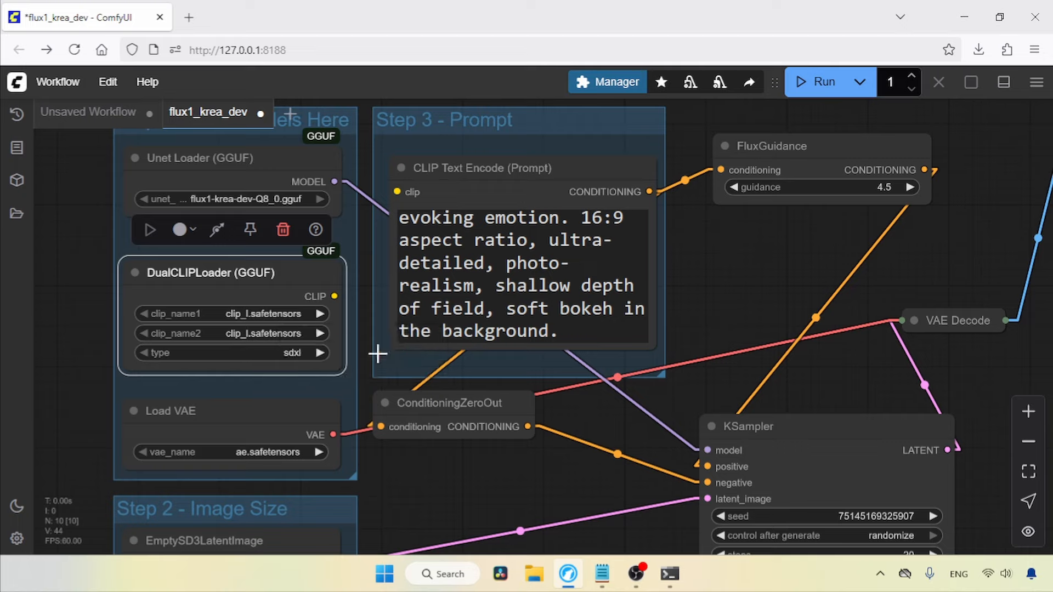
click(287, 353)
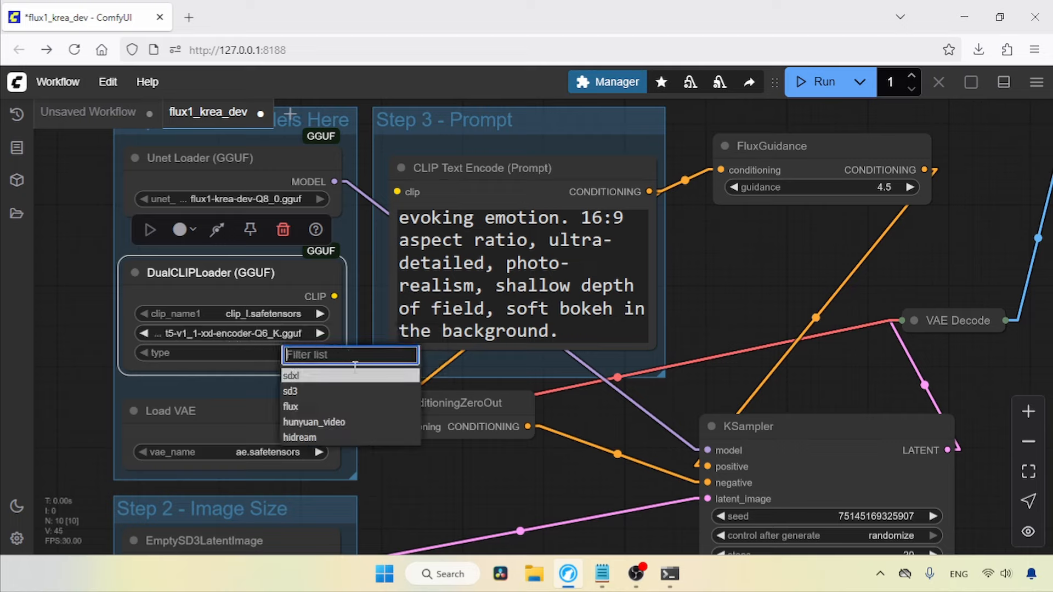
click(291, 406)
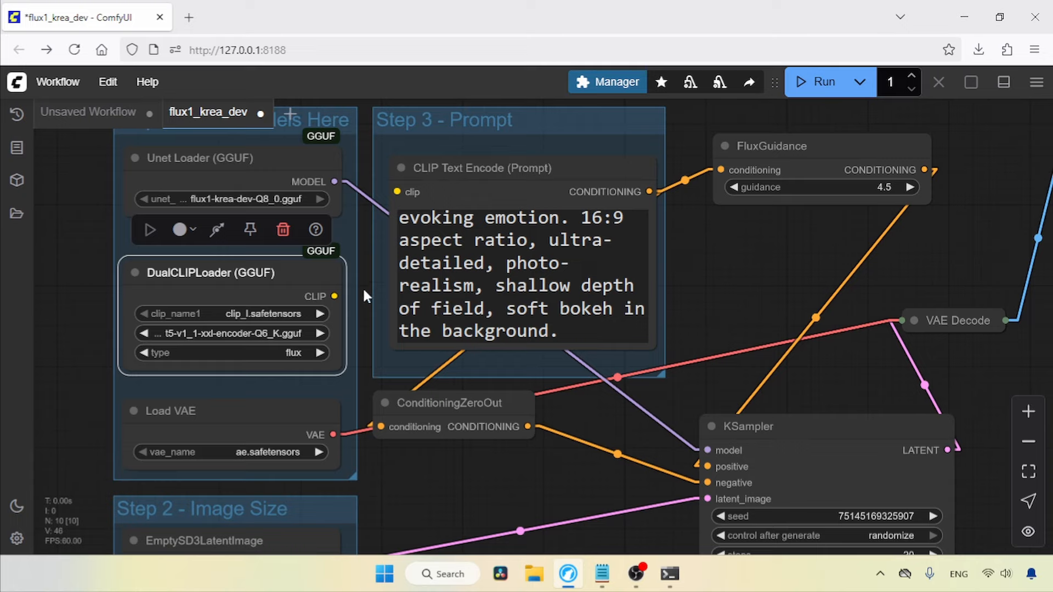
drag(334, 296, 397, 191)
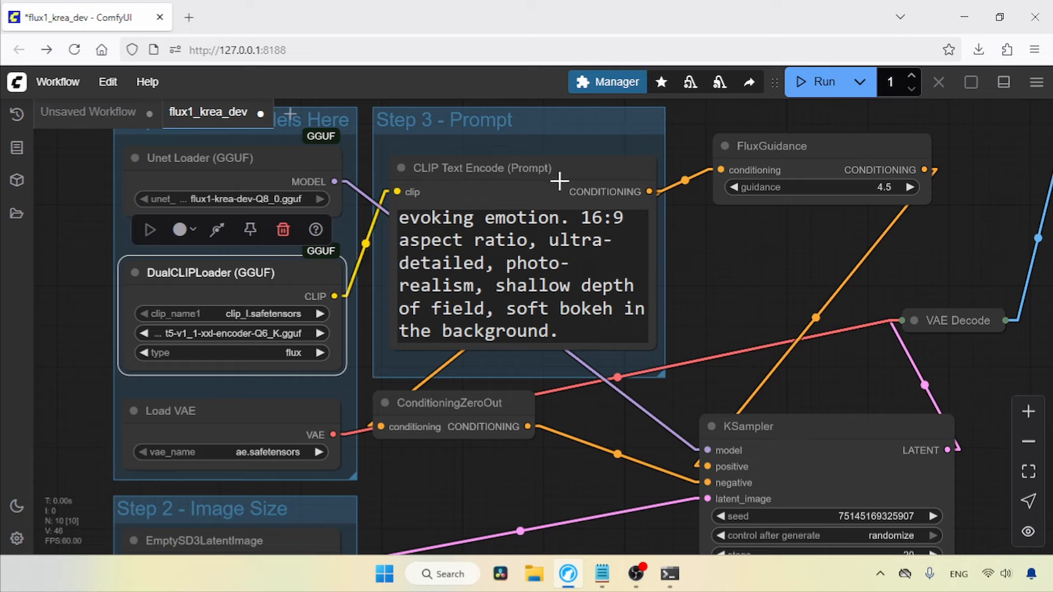
Delete the Unet Loader (GGUF) and DualCLIPLoader (GGUF) nodes from the Step 1 group.
click(1029, 442)
drag(963, 390, 415, 324)
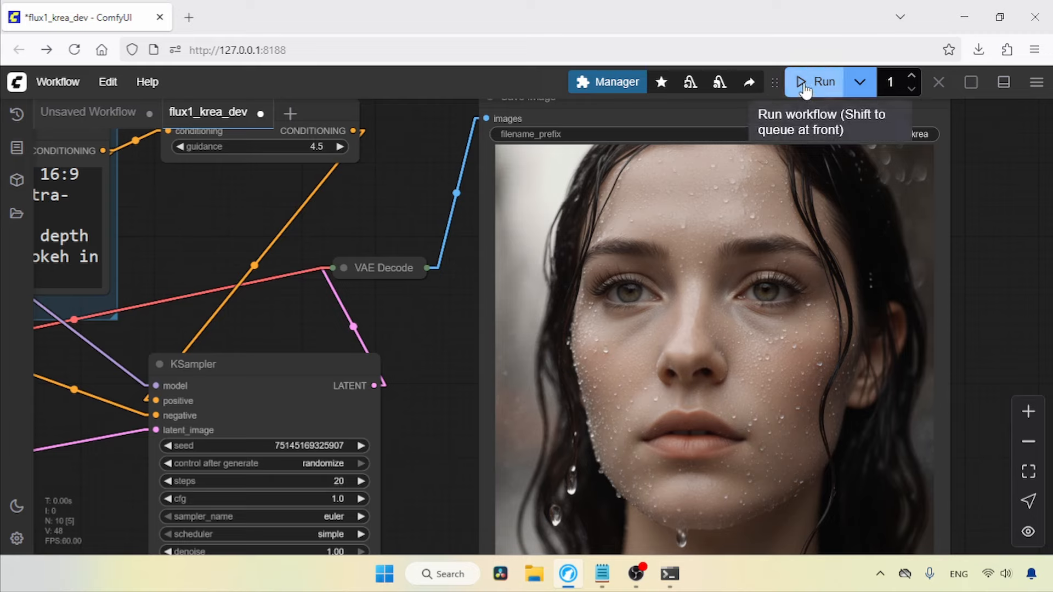
drag(242, 237, 751, 312)
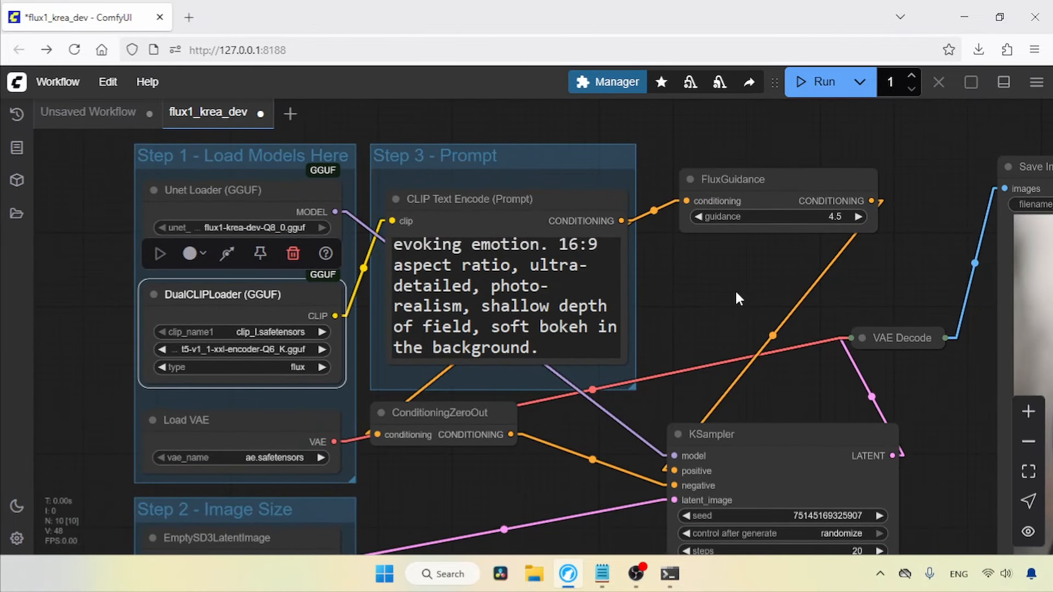
shift+click(174, 184)
key(Delete)
Add a Load Diffusion Model node to the Step 1 group and wire its MODEL output to KSampler's model input.
double_click(99, 254)
text(dual)
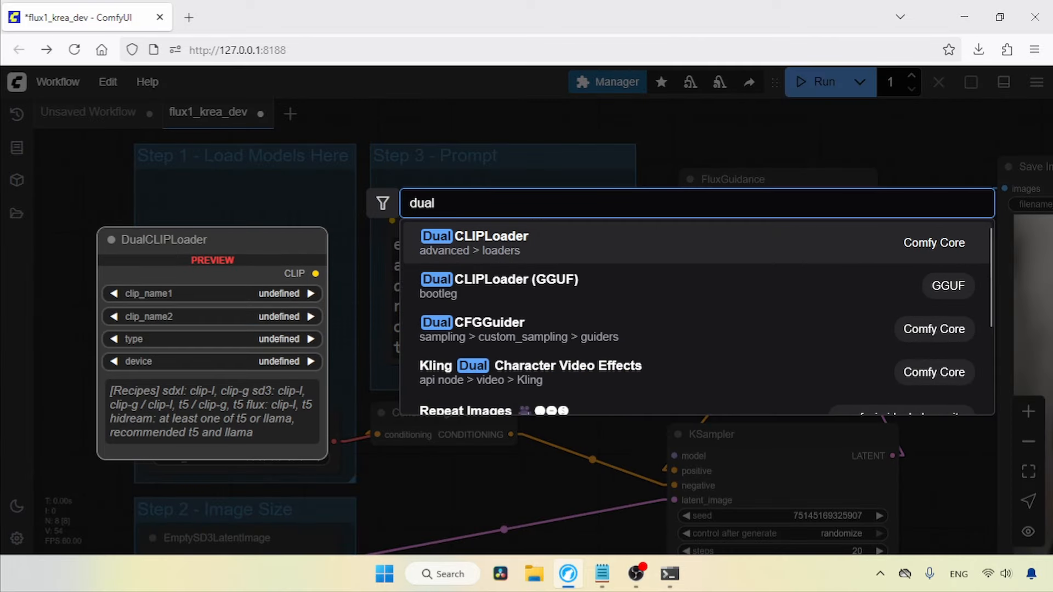
key(BackSpace)
key(BackSpace)
key(BackSpace)
key(BackSpace)
text(load d)
key(Return)
drag(235, 250, 279, 209)
drag(339, 226, 674, 456)
Add a DualCLIPLoader node wired to CLIP Text Encode's clip input, with clip_name2 set to t5xxl_fp8_e4m3fn_scaled.safetensors and type flux.
double_click(108, 329)
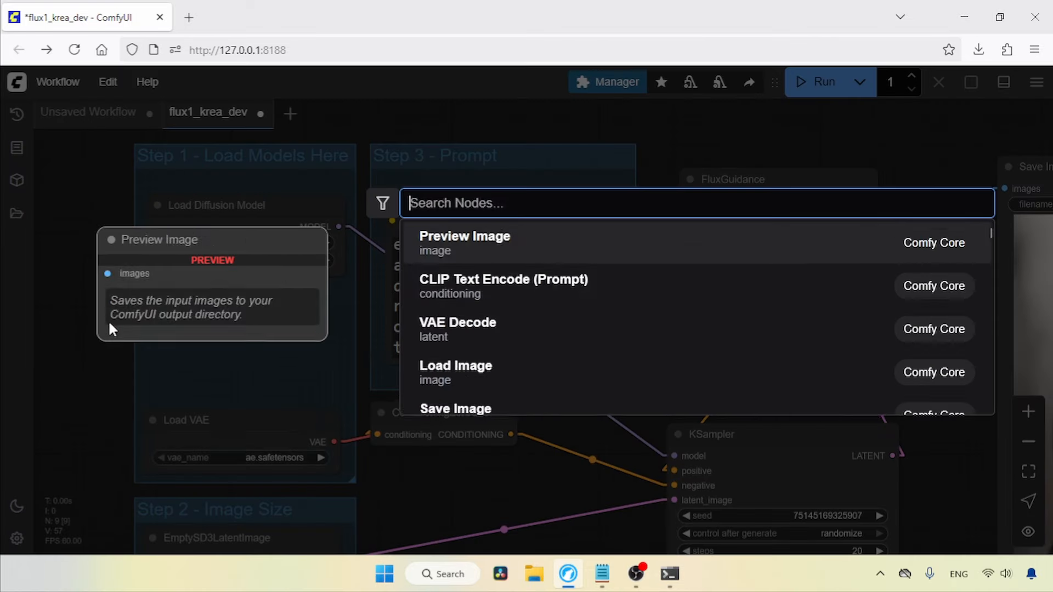
text(dual)
key(Return)
drag(258, 317, 392, 221)
click(322, 351)
click(287, 366)
click(296, 417)
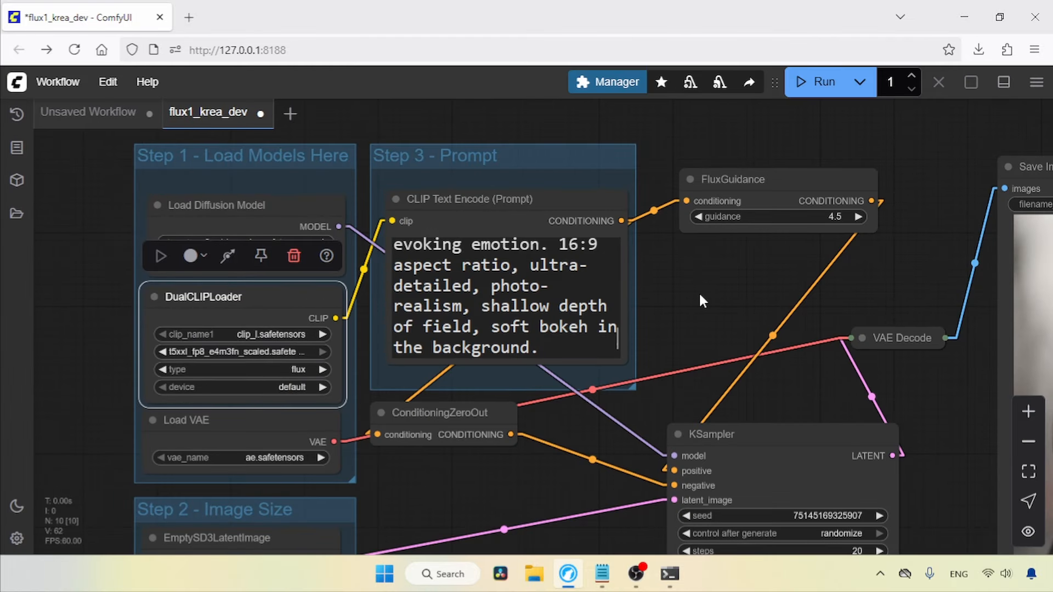
Add a LoraLoaderModelOnly node above the Step 3 - Prompt group.
drag(686, 286, 640, 431)
double_click(498, 210)
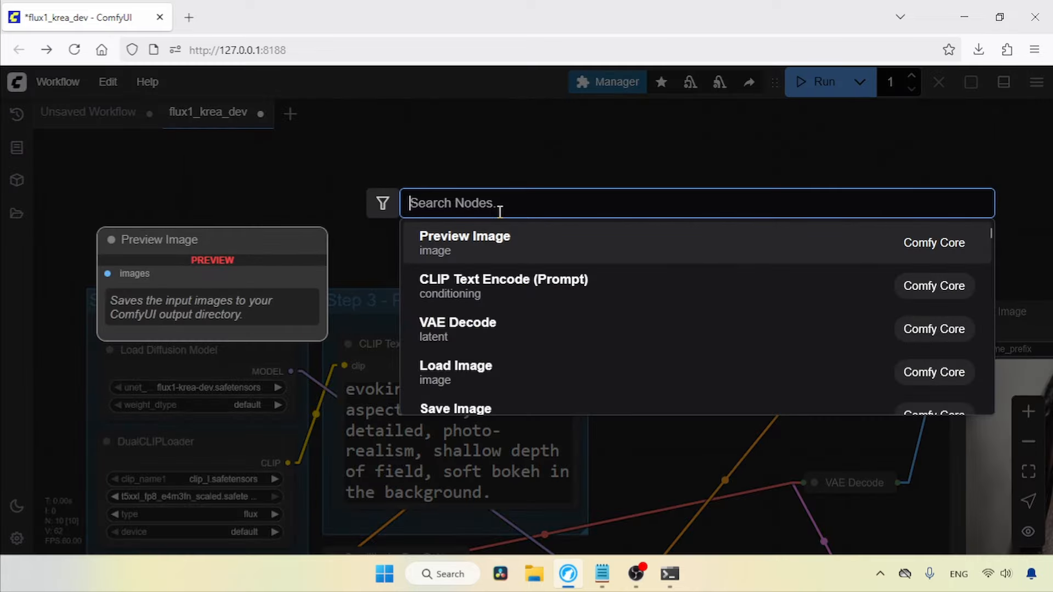
text(lora)
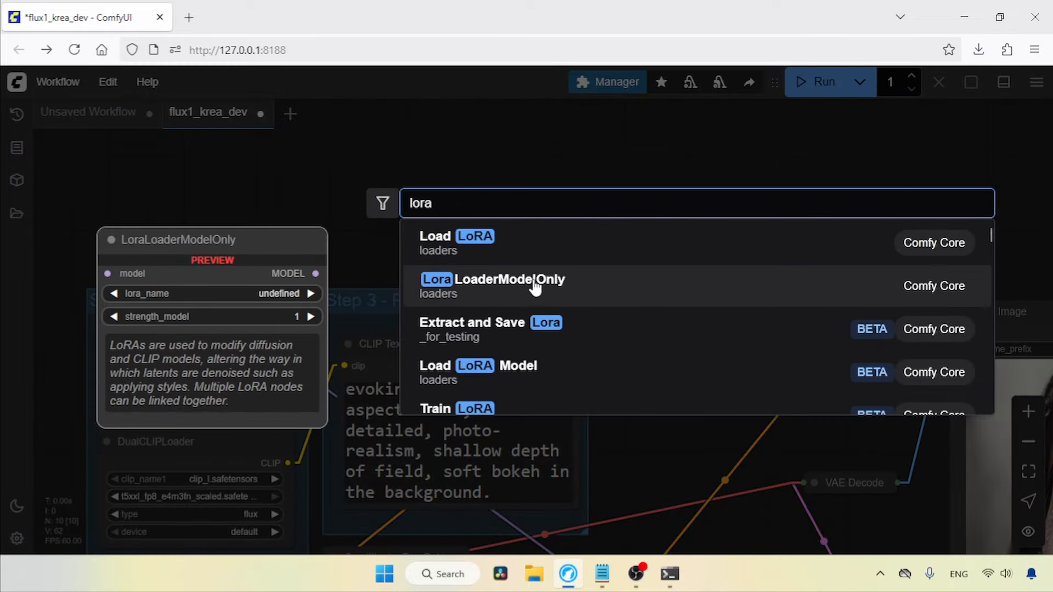
click(531, 288)
drag(593, 200, 527, 202)
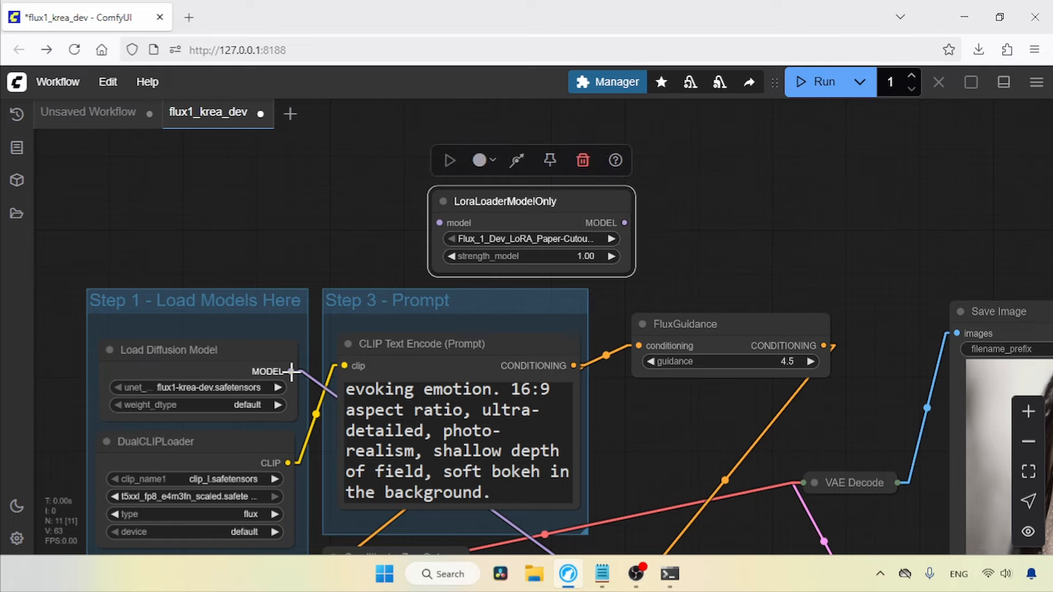
Wire the LoraLoaderModelOnly node between Load Diffusion Model's MODEL output and KSampler's model input.
drag(292, 371, 440, 223)
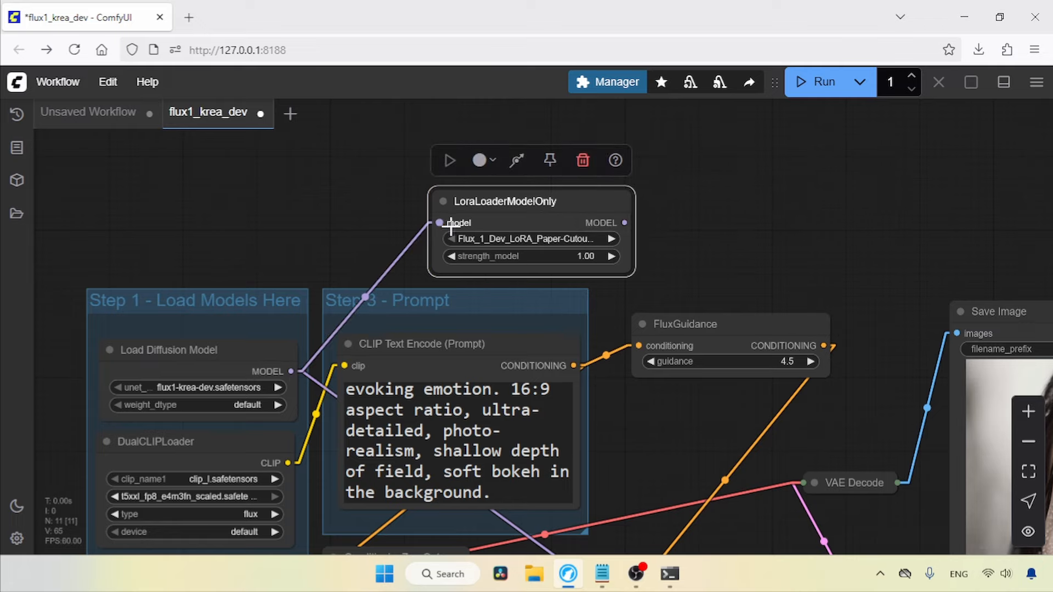
drag(661, 460, 647, 377)
drag(612, 142, 624, 509)
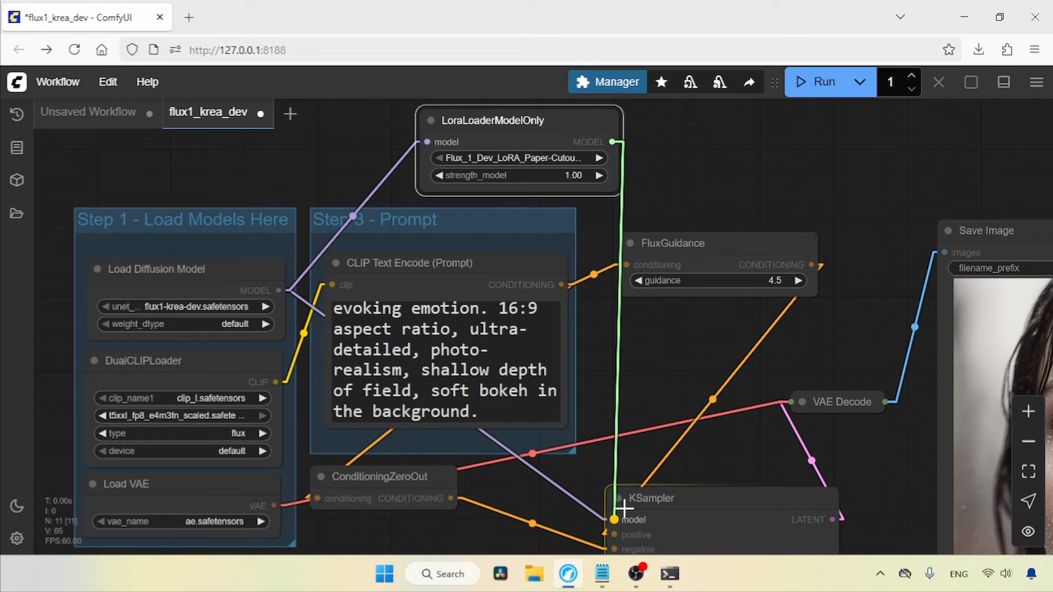
Complete the LoRA loader's connection to KSampler's model input and select Flux_1_Dev_LoRA_Paper-Cutout-Style.safetensors as the LoRA.
drag(624, 508, 620, 514)
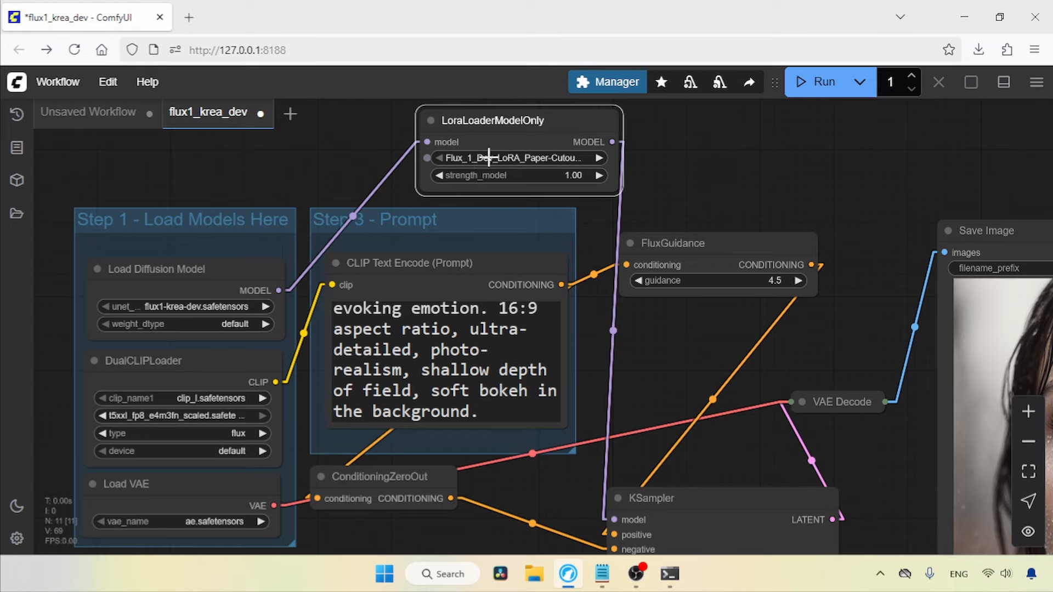
click(568, 162)
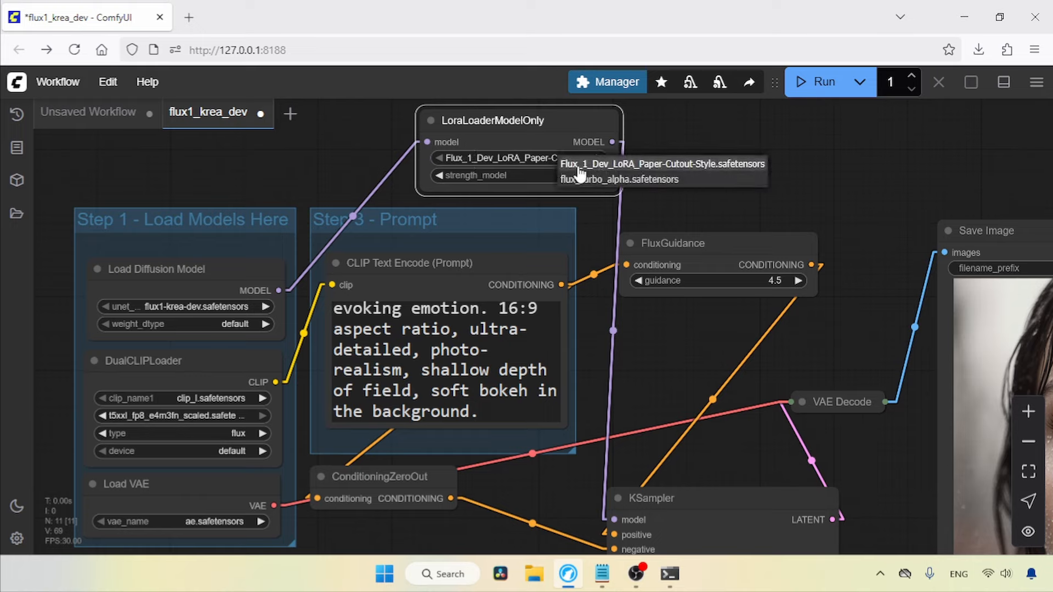
click(743, 168)
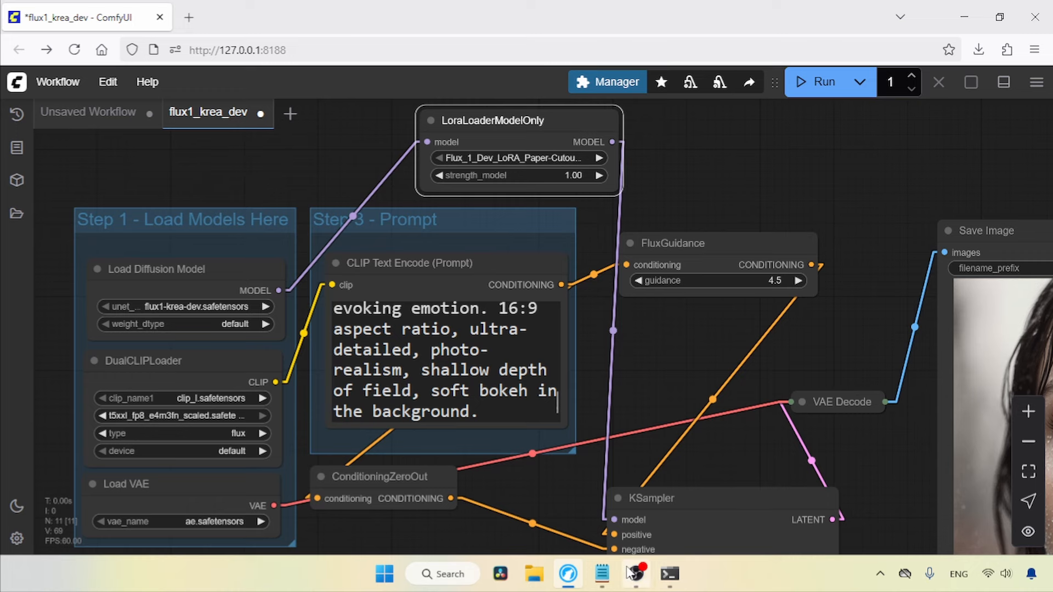
Replace the CLIP Text Encode prompt with "a woman playing football, Paper Cutout Style" from Prompts.txt and generate the image.
click(606, 574)
scroll(935, 303, down, 3)
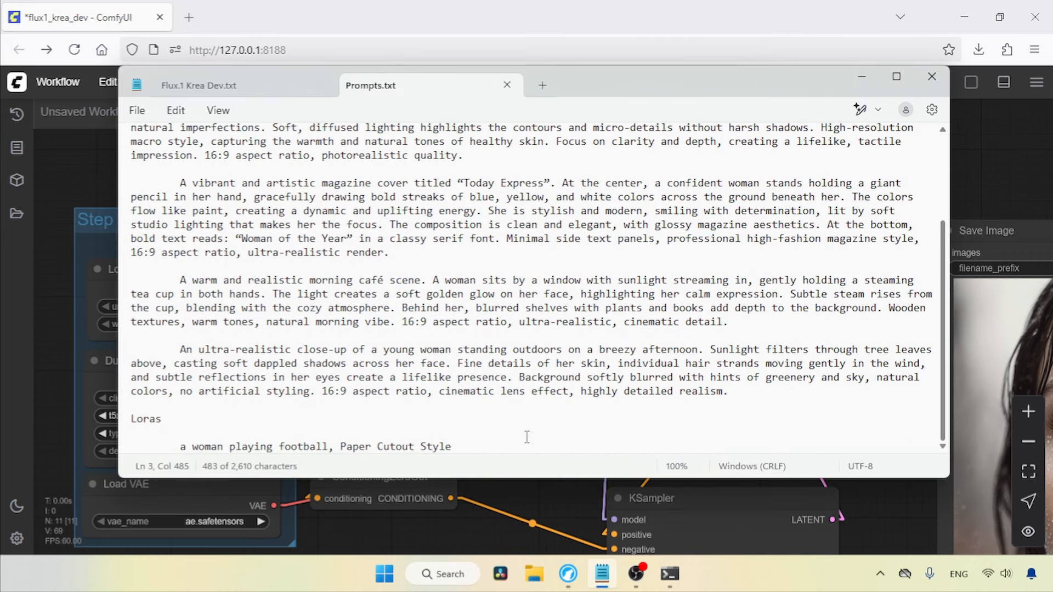
drag(452, 446, 175, 460)
key(ctrl+c)
click(968, 215)
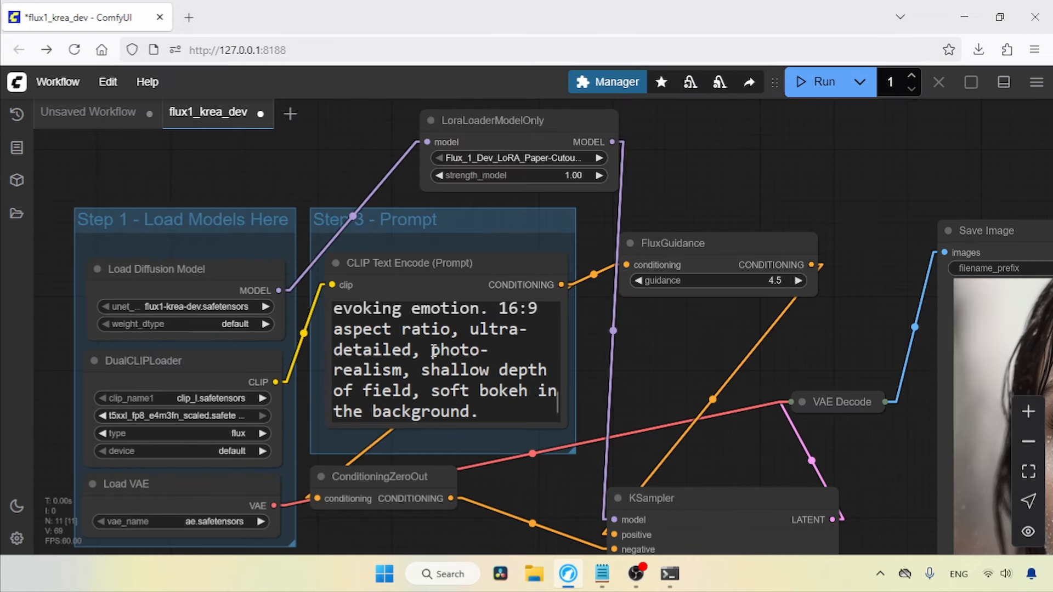
click(433, 351)
key(ctrl+a)
key(ctrl+v)
drag(438, 335, 456, 364)
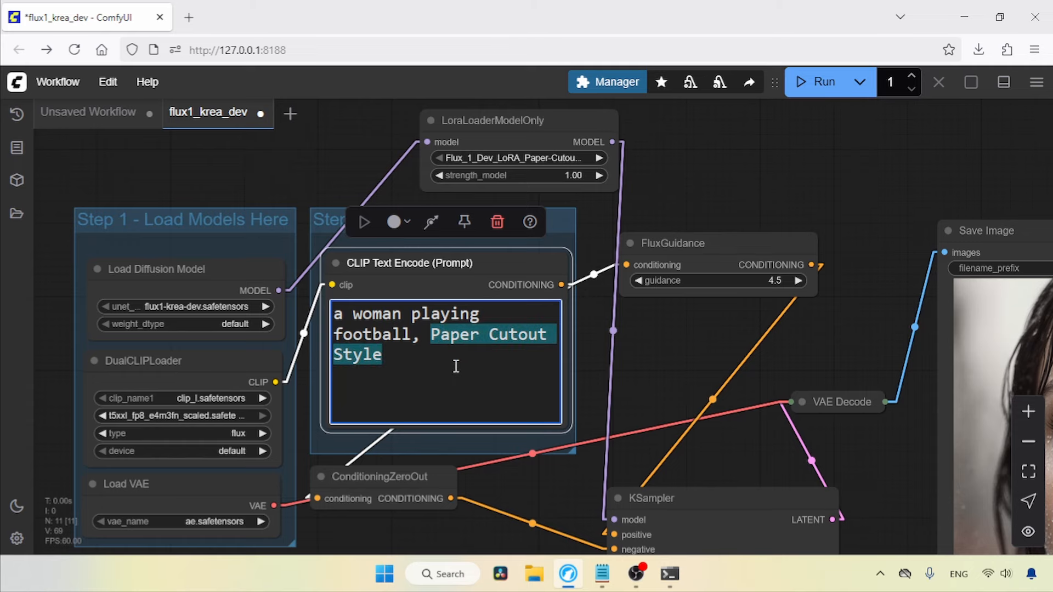
drag(664, 364, 320, 245)
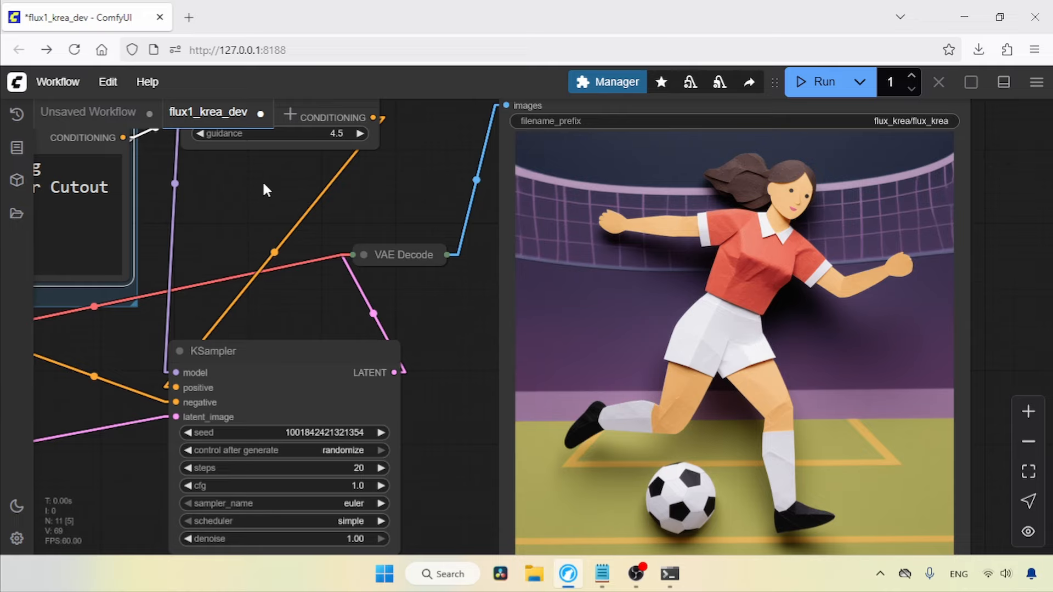
Switch the LoRA to flux_turbo_alpha.safetensors and set KSampler's steps to 8.
drag(263, 190, 570, 354)
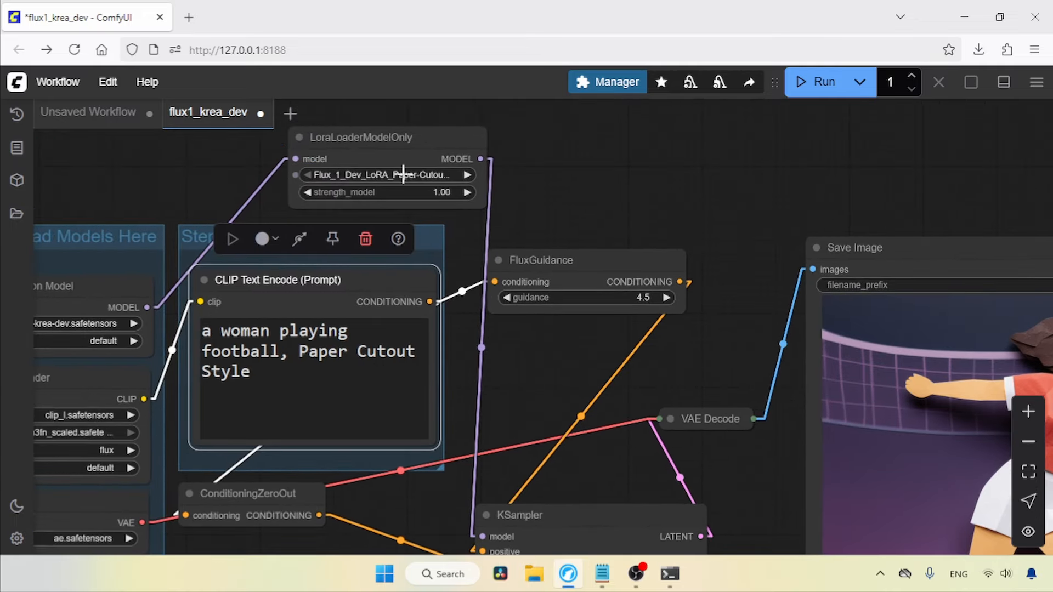
click(403, 174)
scroll(742, 345, down, 5)
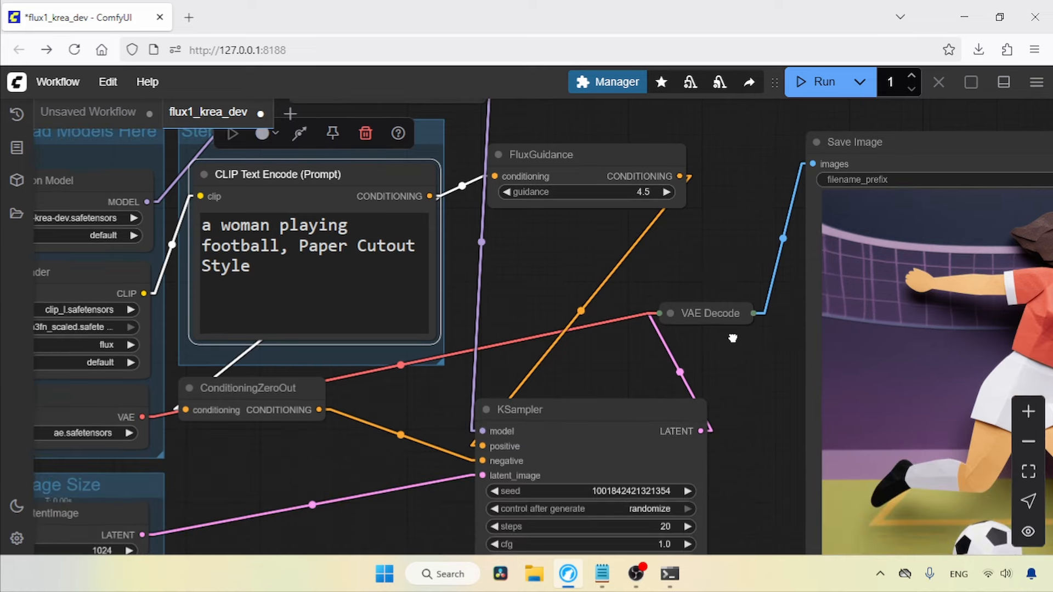
click(606, 357)
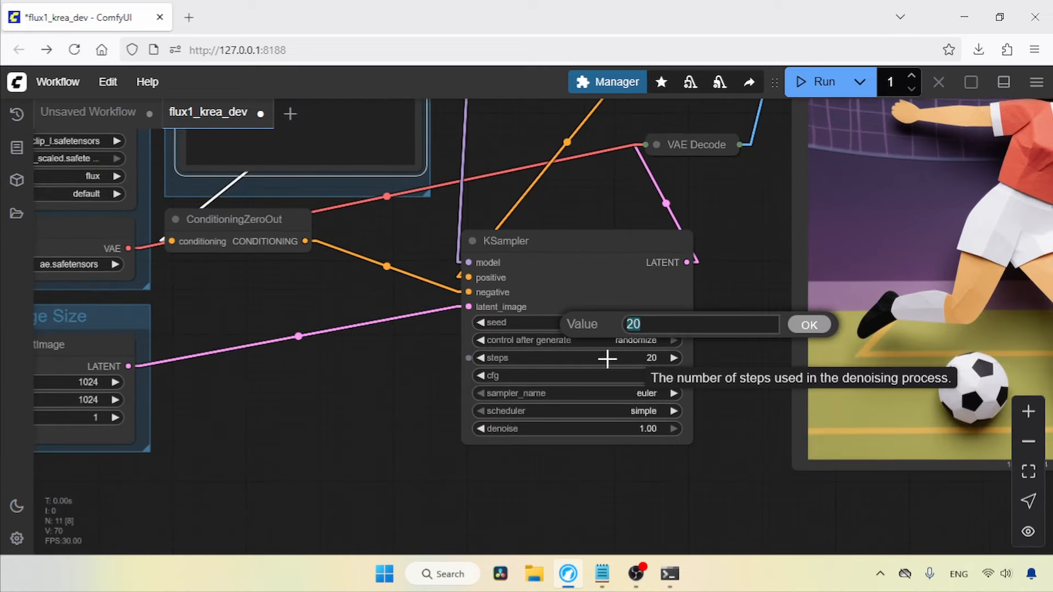
text(8)
key(Return)
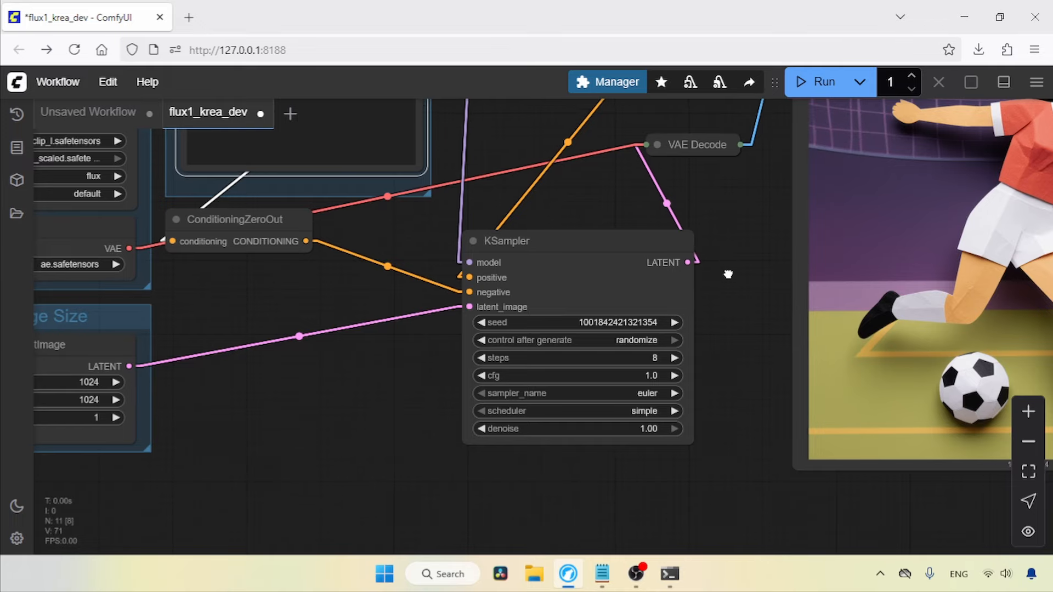
Copy the prompt beginning "An ultra-realistic close-up of a young woman standing outdoors" from Prompts.txt in Notepad.
scroll(697, 296, up, 3)
click(602, 574)
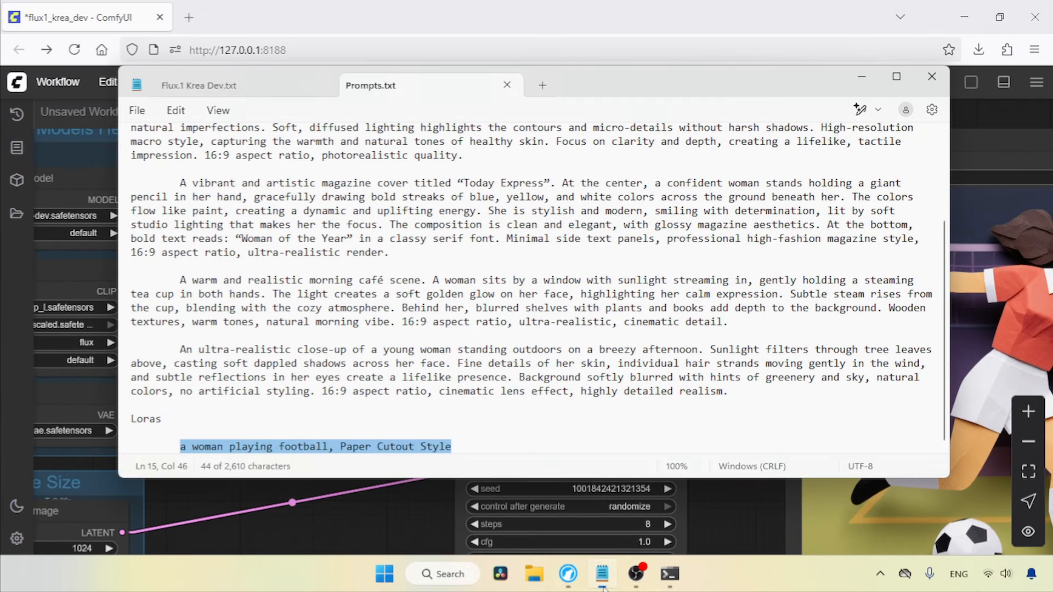
drag(754, 399, 178, 349)
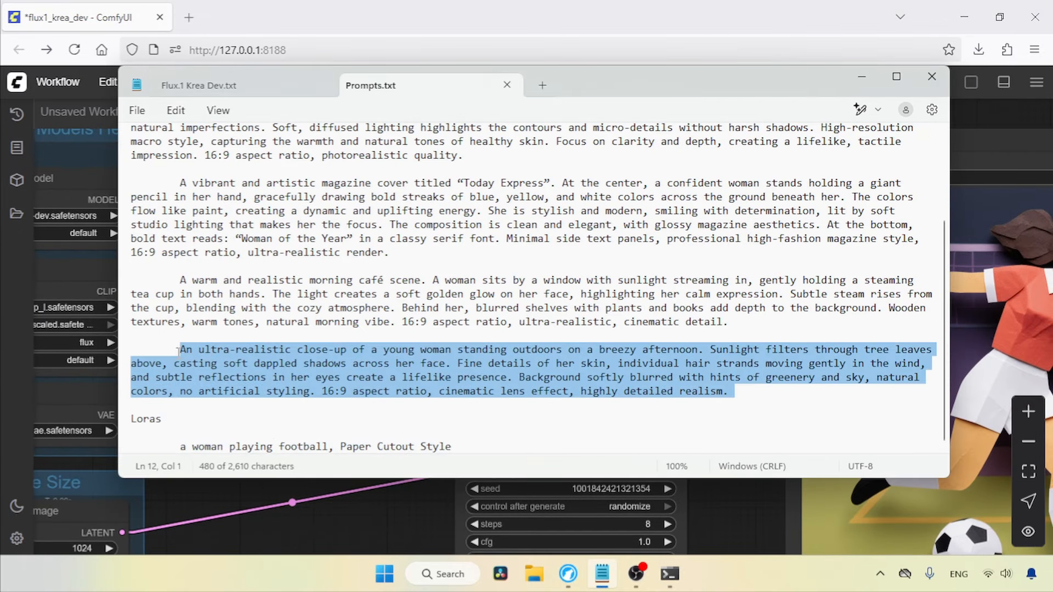
click(800, 501)
Set KSampler's control after generate to fixed.
scroll(722, 472, down, 1)
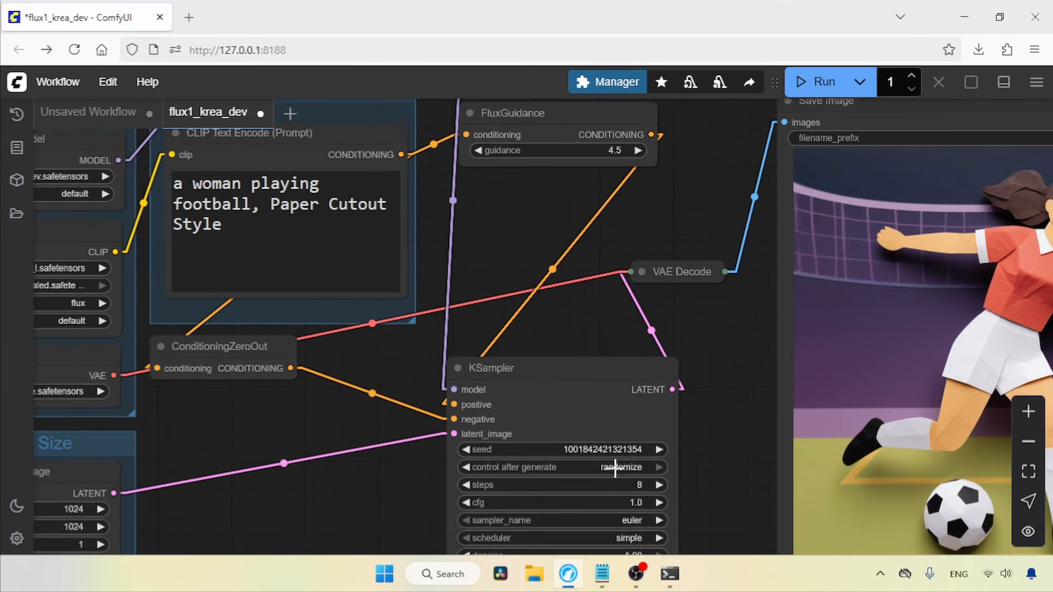
click(615, 467)
click(623, 476)
scroll(392, 314, up, 1)
Replace the CLIP Text Encode text with the copied close-up portrait prompt and run the workflow.
click(395, 279)
key(ctrl+a)
key(ctrl+v)
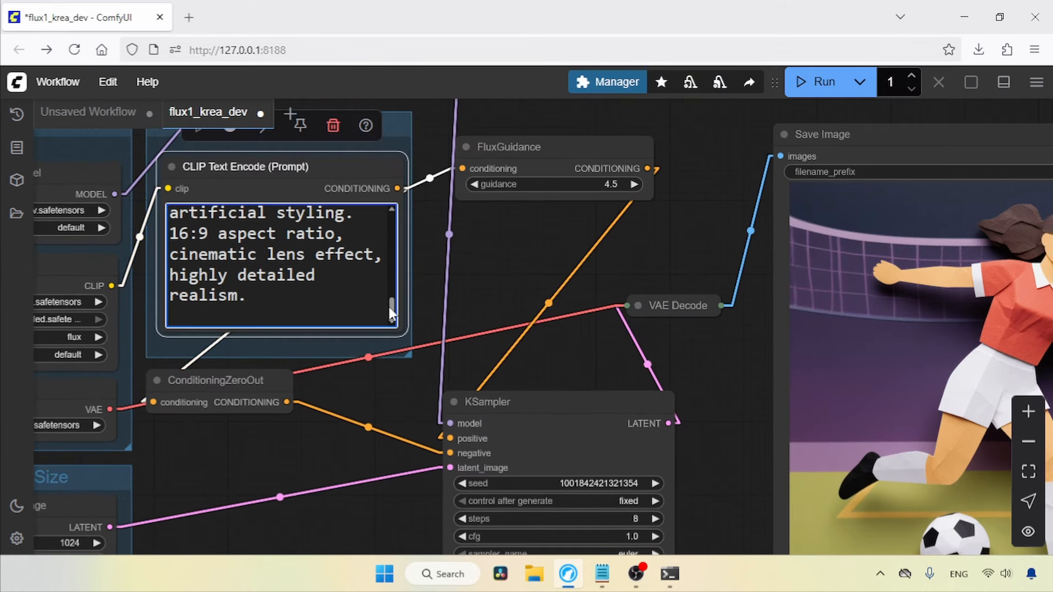
scroll(392, 314, up, 5)
drag(700, 442, 607, 489)
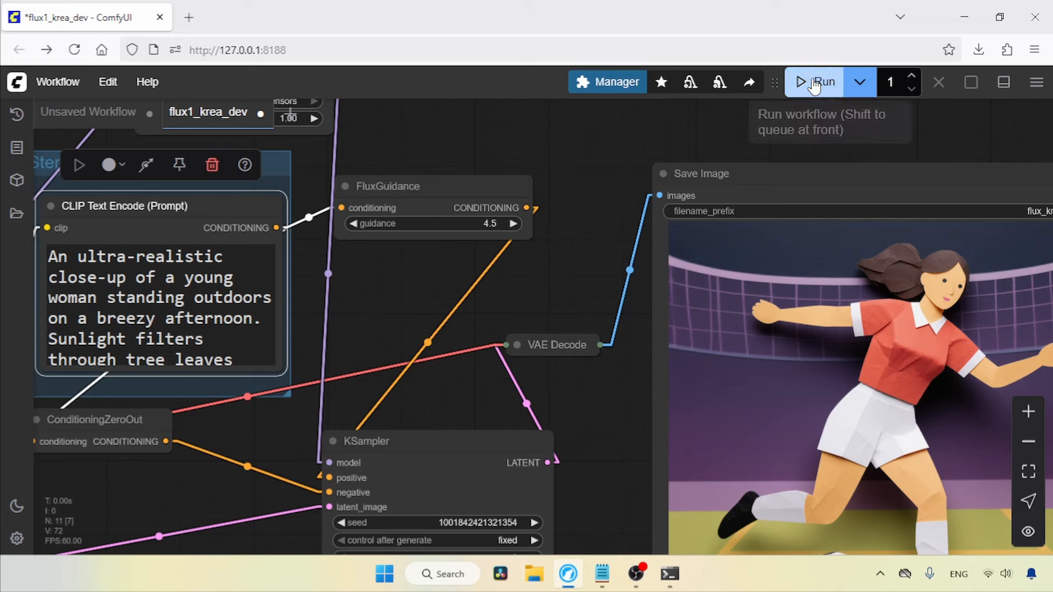
click(814, 82)
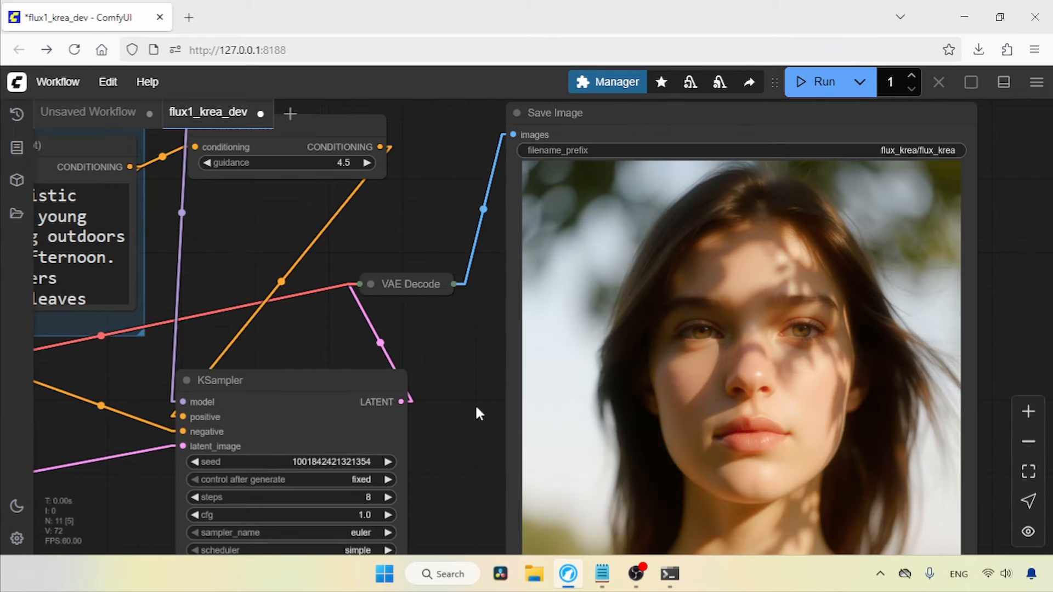
drag(1016, 308, 1010, 280)
click(954, 277)
Bypass the LoraLoaderModelOnly node.
drag(246, 201, 606, 384)
click(485, 164)
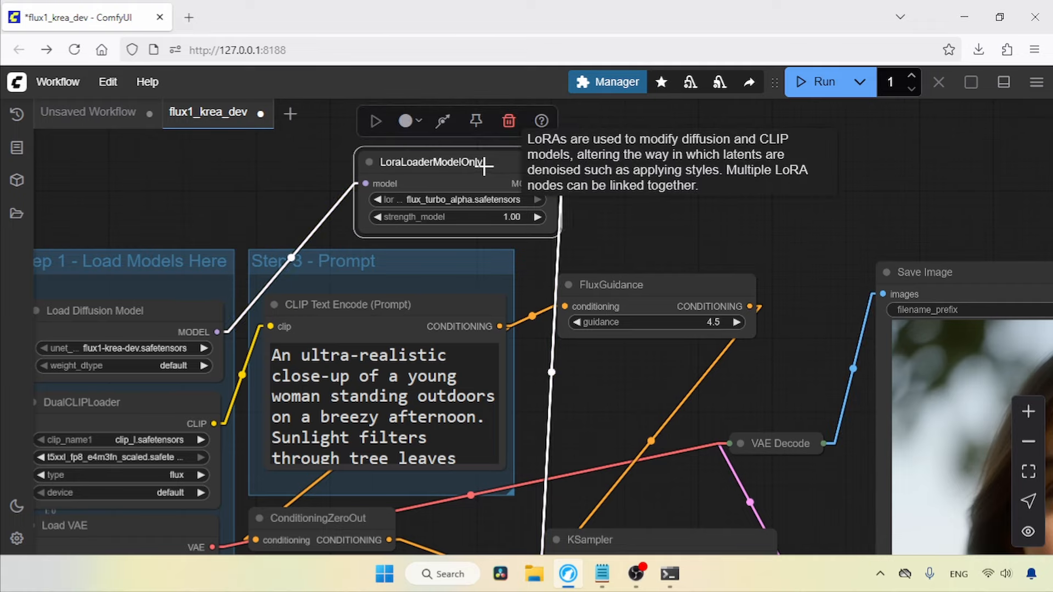
key(ctrl+b)
Set KSampler's steps to 20 and generate the portrait without the LoRA.
scroll(697, 411, down, 5)
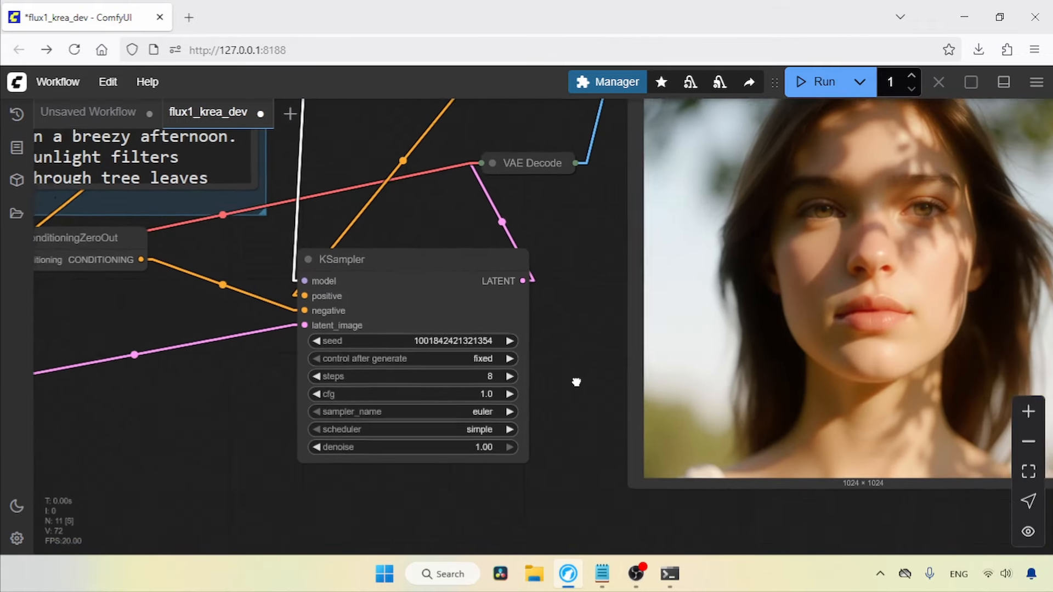
click(400, 437)
text(20)
key(Return)
scroll(532, 301, up, 3)
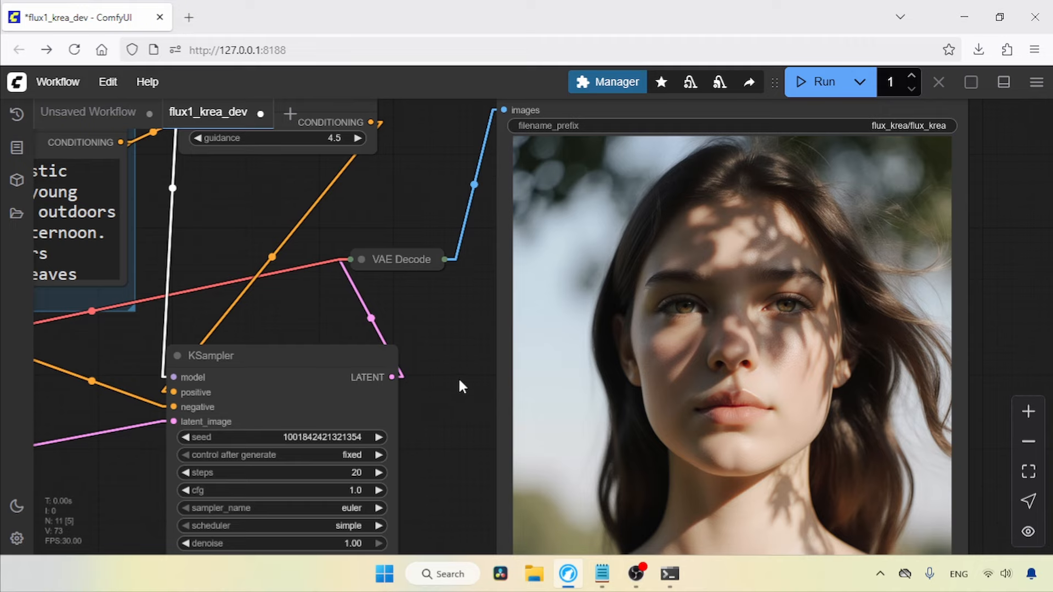
Open the generated portrait full size, examine its skin detail up close, and close it.
right_click(661, 275)
click(706, 192)
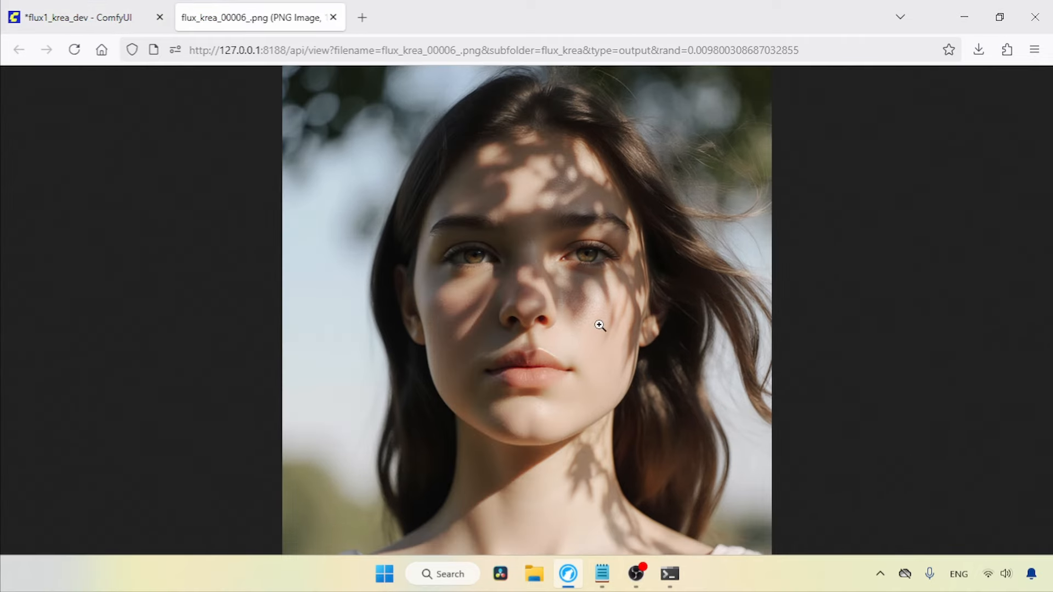
click(538, 302)
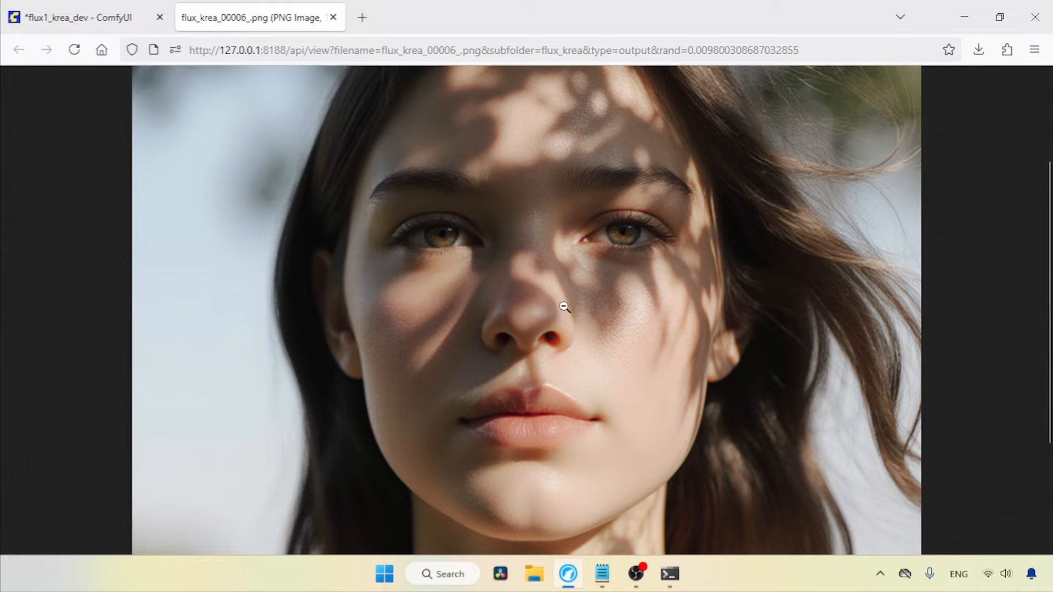
click(565, 307)
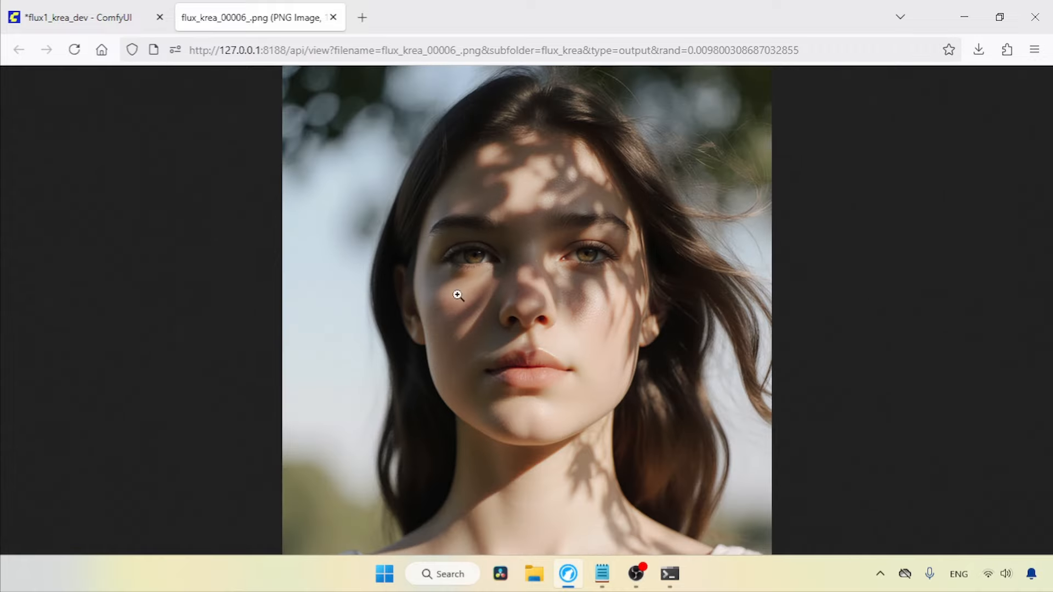
click(333, 17)
Set the FluxGuidance guidance to 3.5 and run the workflow again.
scroll(417, 212, up, 2)
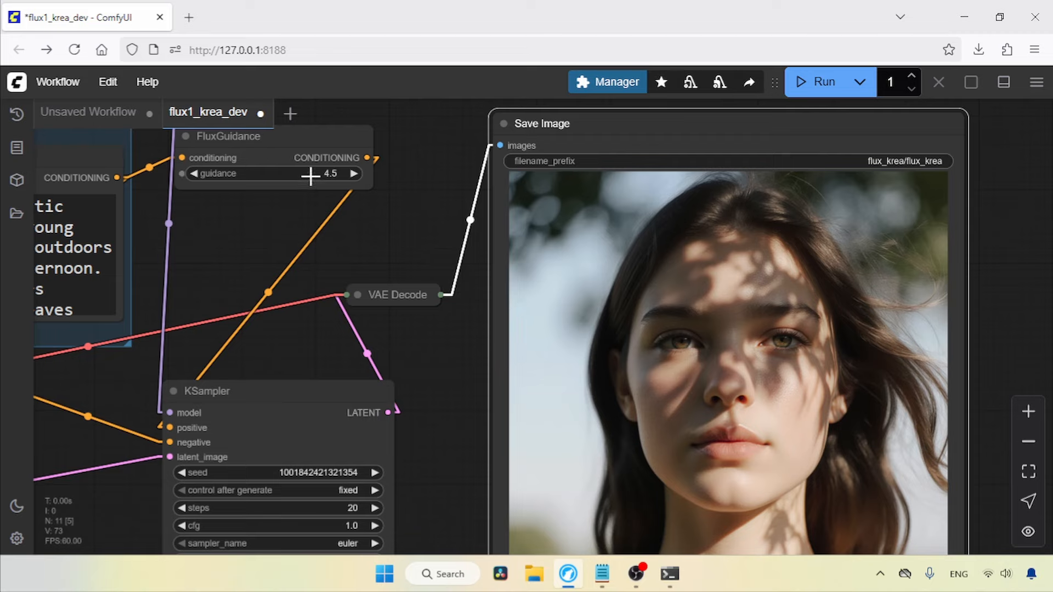
click(310, 176)
text(3)
key(Return)
click(819, 81)
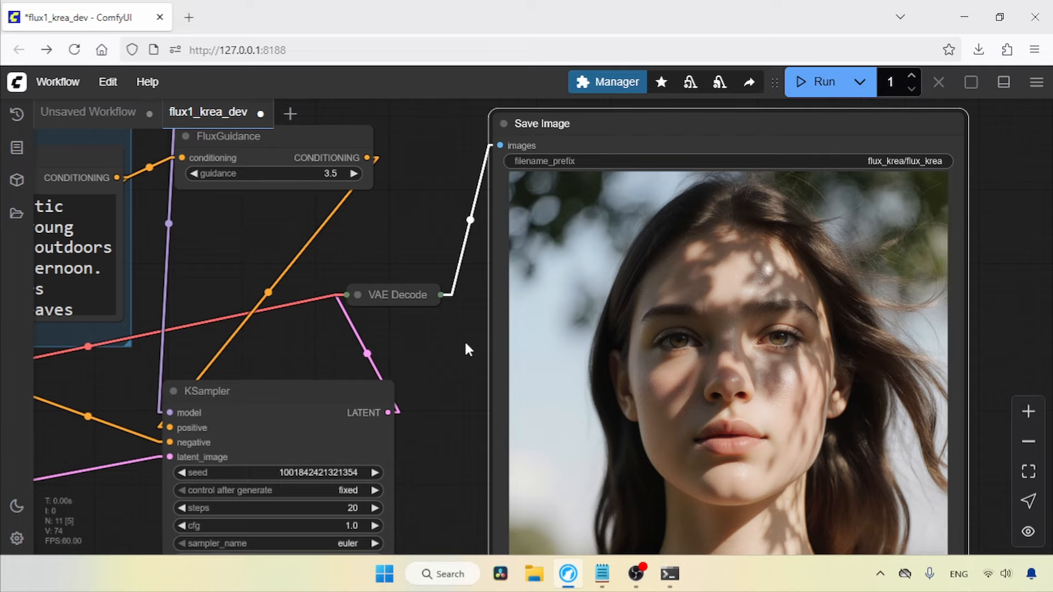
Open the portrait generated at guidance 3.5 in its own tab, inspect it zoomed in, and close it.
right_click(730, 273)
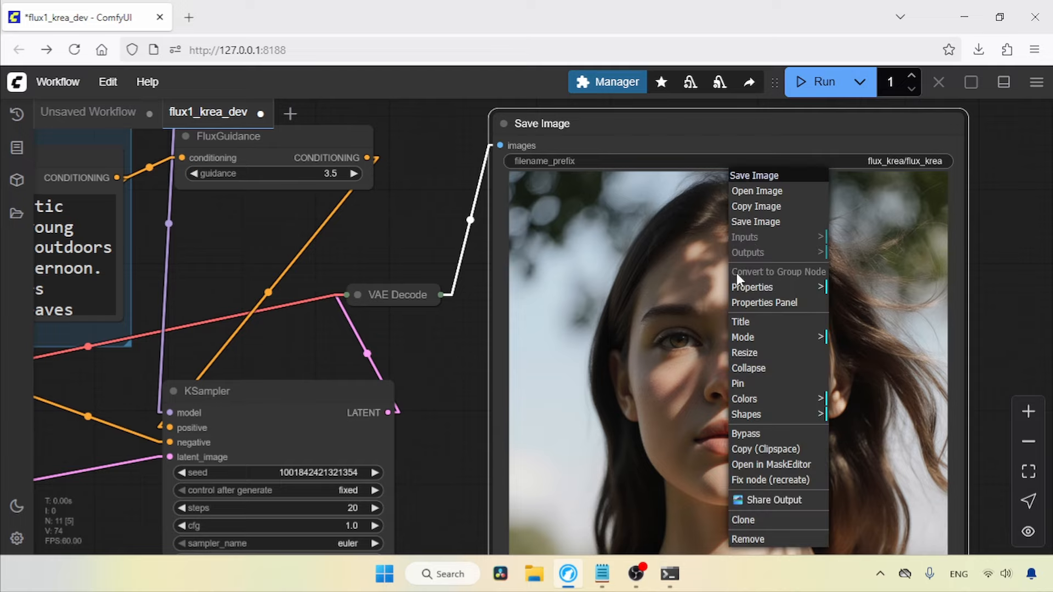
click(762, 191)
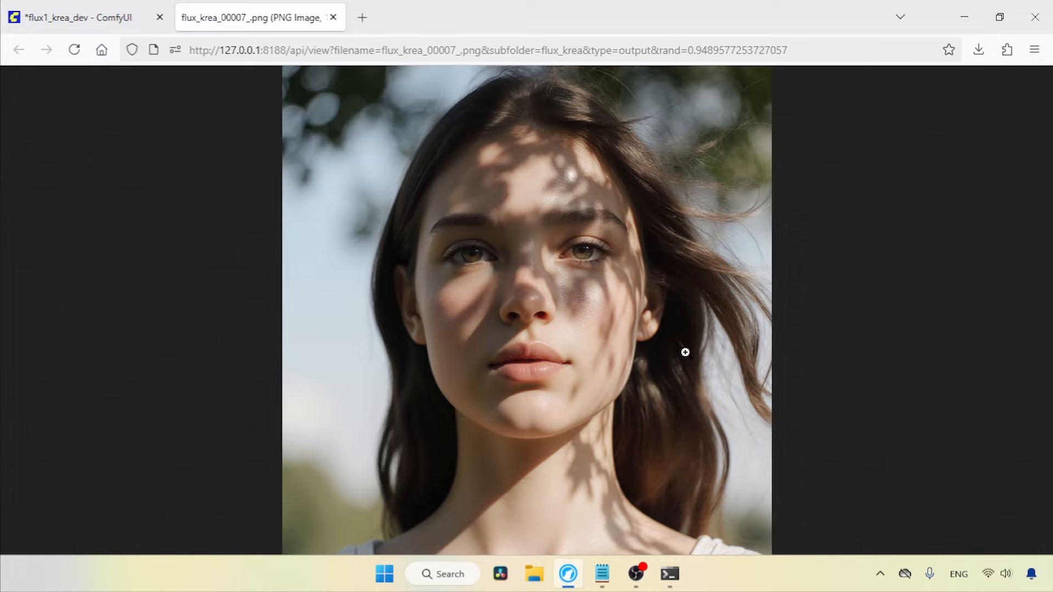
click(623, 343)
click(652, 318)
click(333, 17)
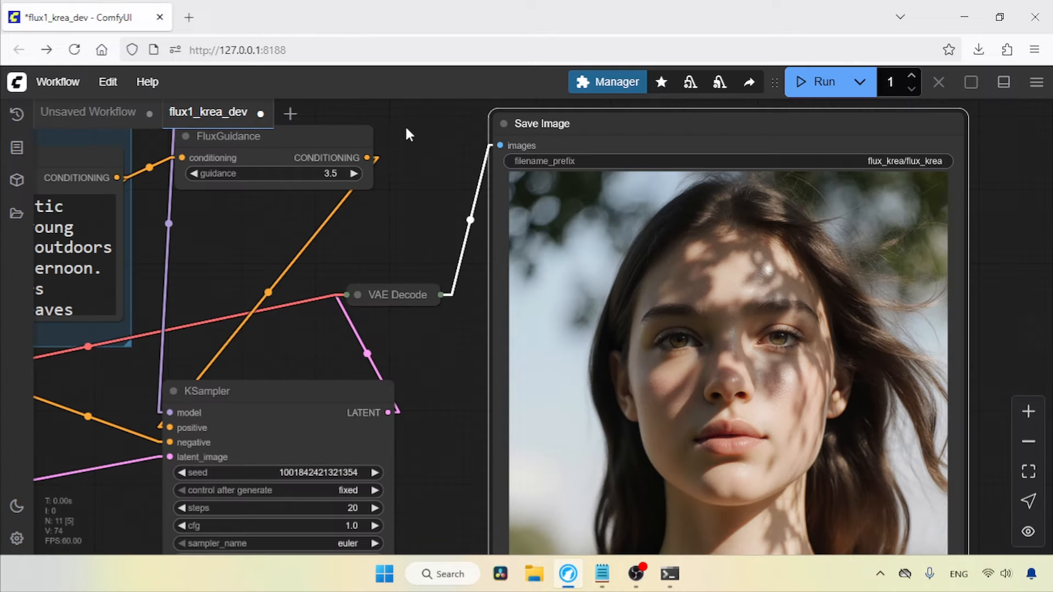